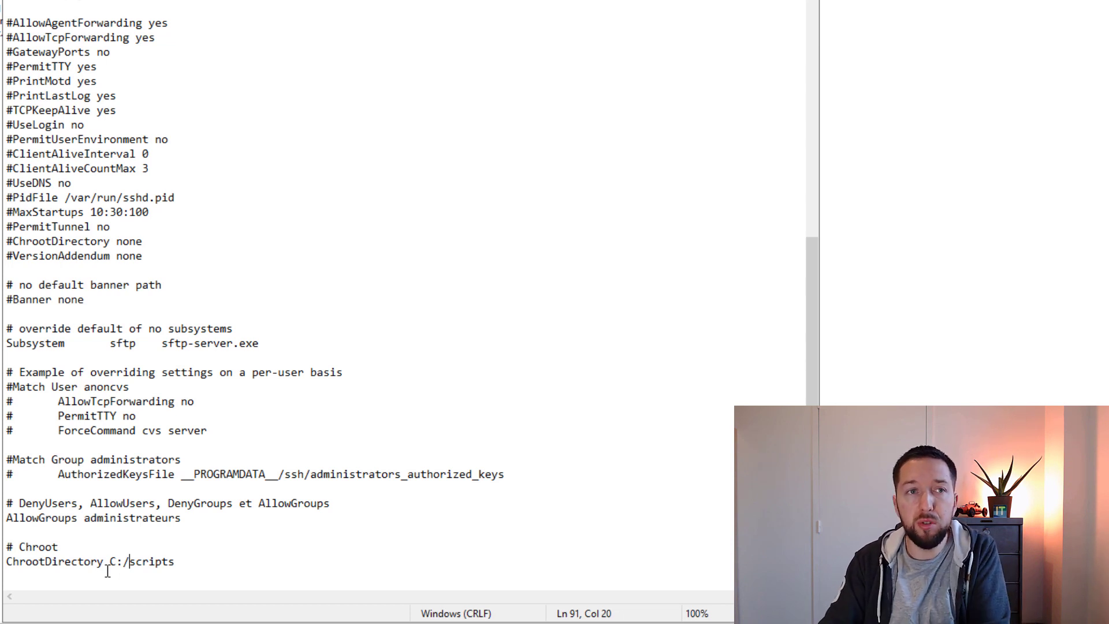
Step: Switch to the server's PowerShell window and restart the sshd service with Restart-Service "sshd"
{"action": "left_click", "coordinate": [229, 275]}
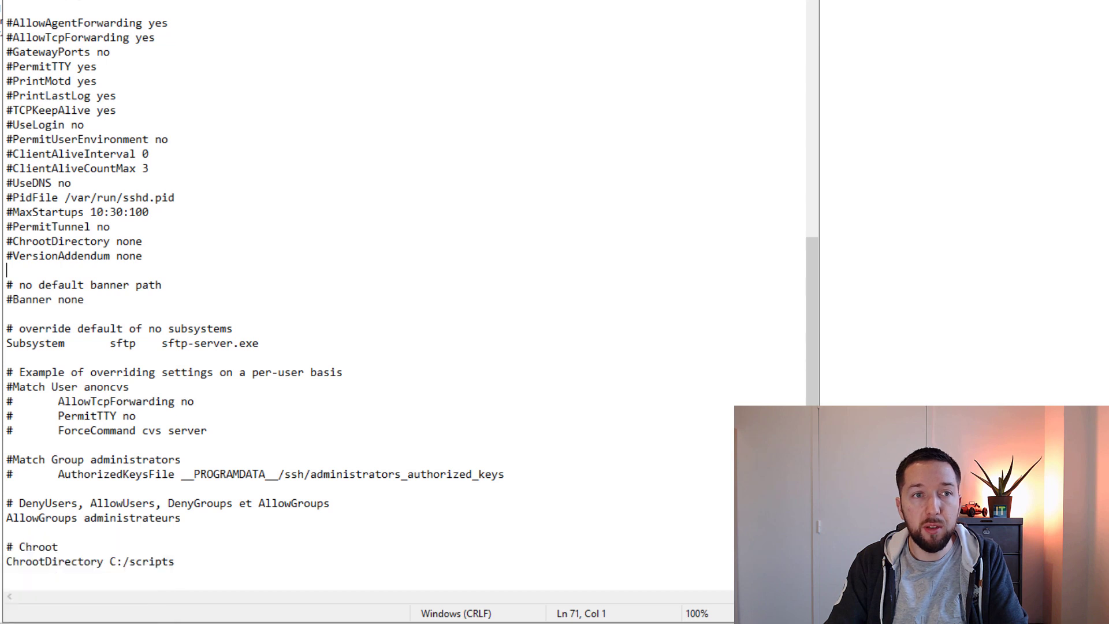
{"action": "left_click", "coordinate": [126, 536]}
{"action": "key", "text": "Up"}
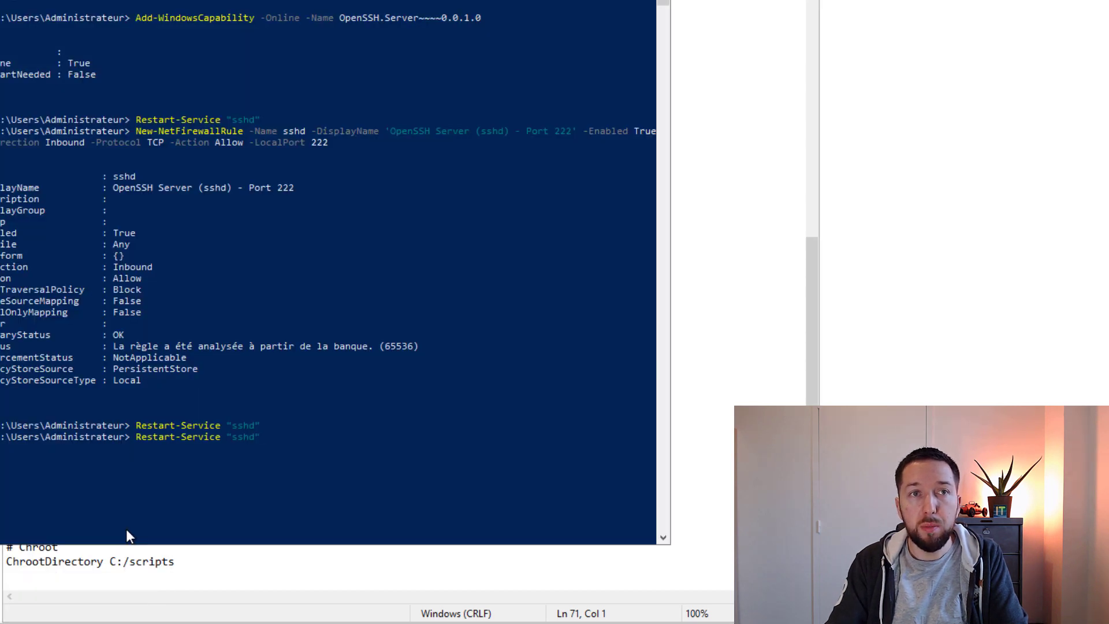
{"action": "key", "text": "Return"}
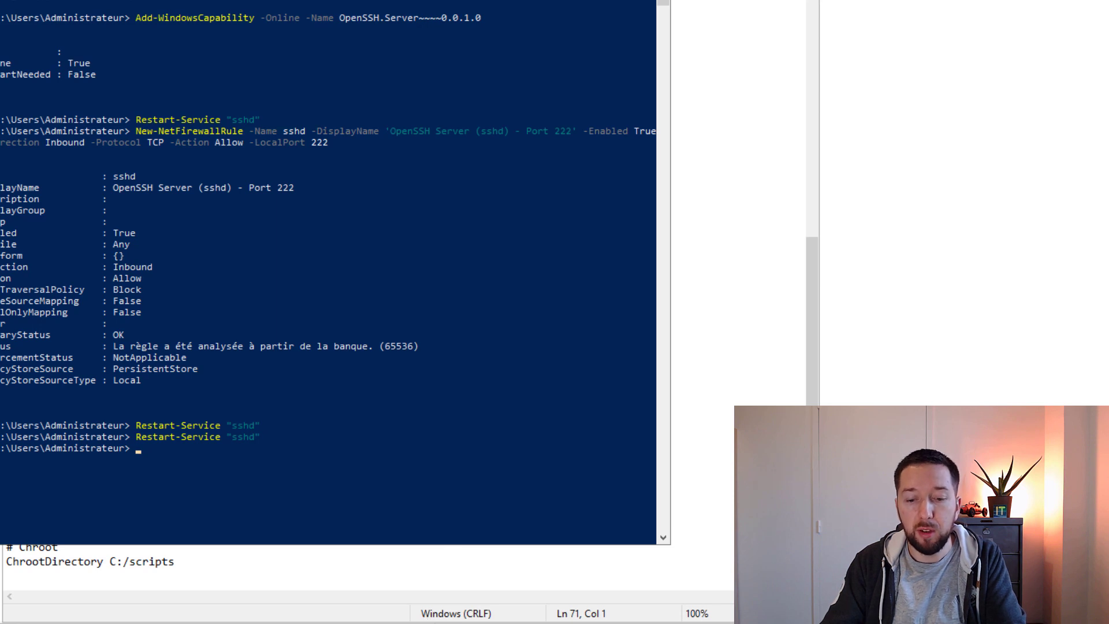
{"action": "key", "text": "alt+Tab"}
{"action": "left_click", "coordinate": [612, 460]}
{"action": "type", "text": "exit"}
{"action": "key", "text": "Return"}
{"action": "key", "text": "Up"}
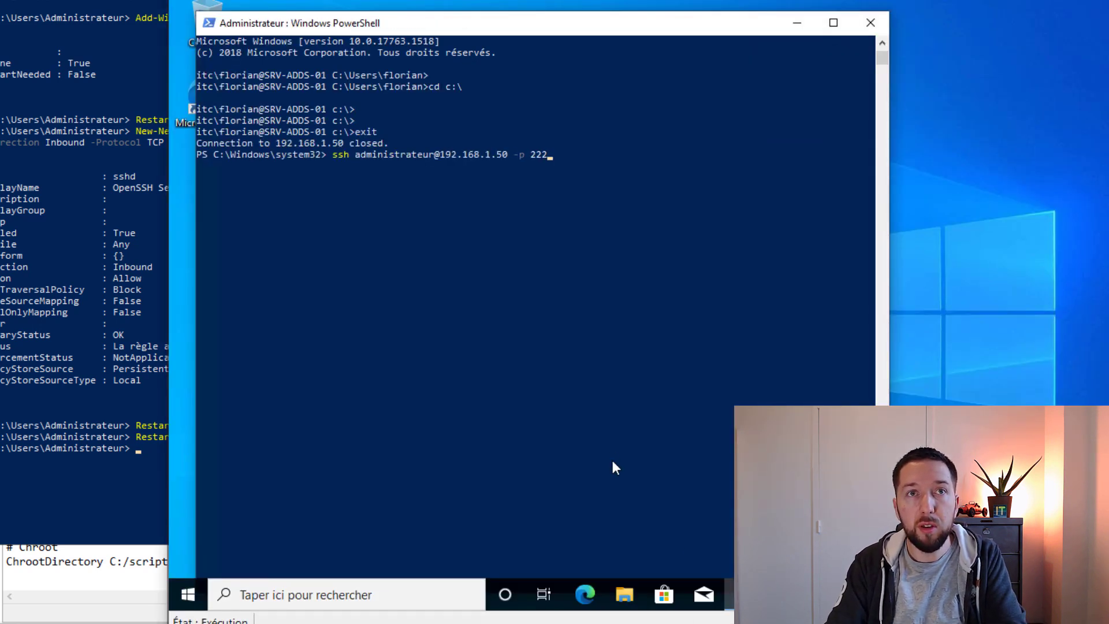
{"action": "key", "text": "Return"}
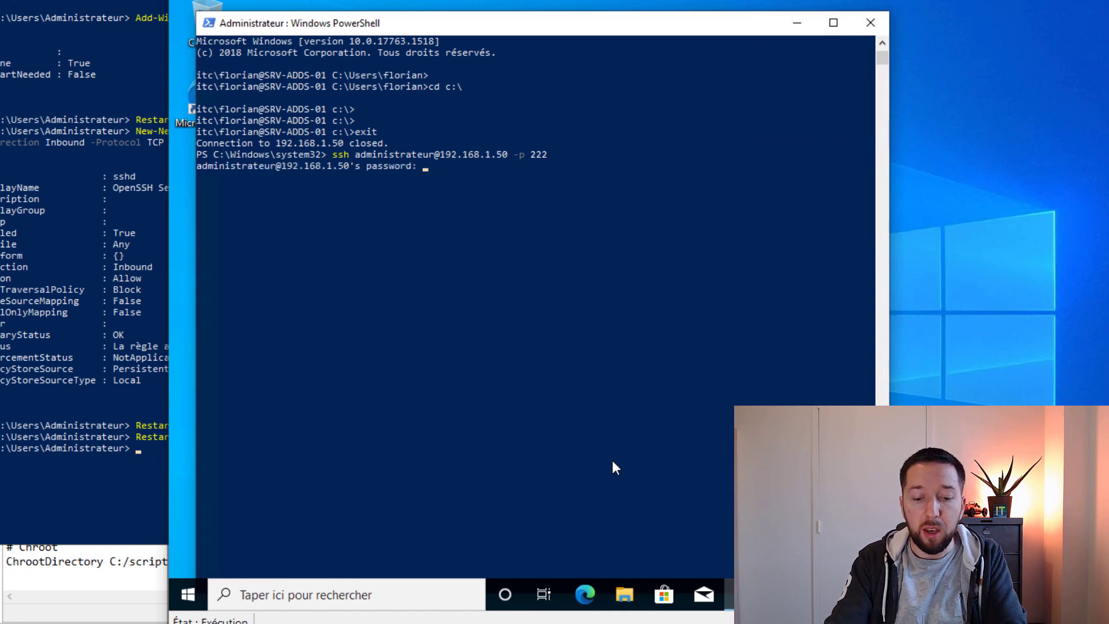
{"action": "key", "text": "Return"}
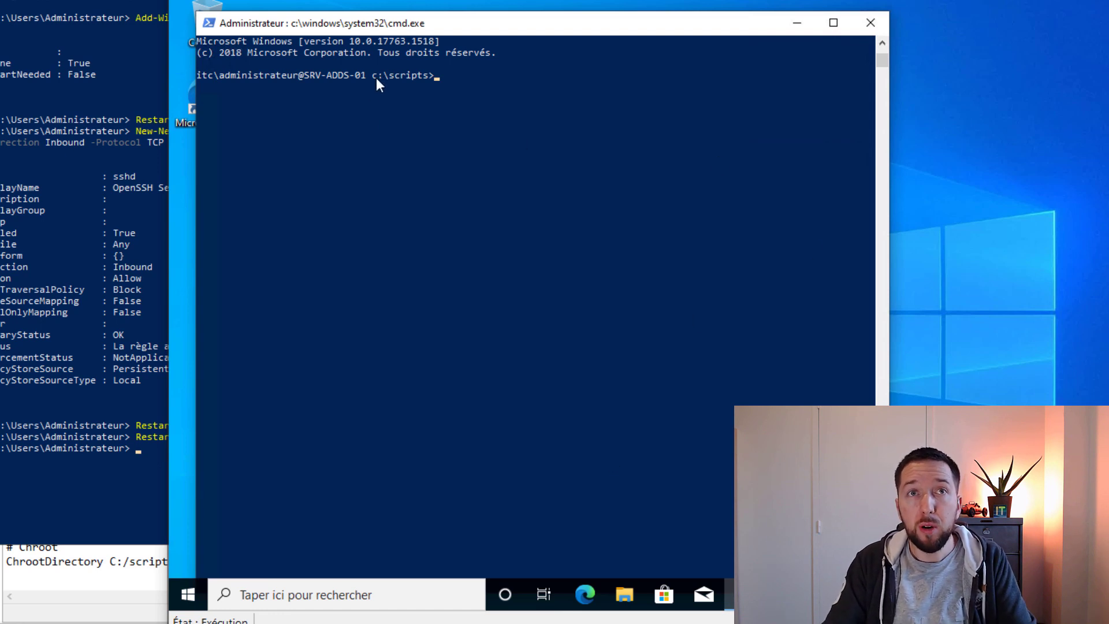
Step: Go up one level from the c:\scripts directory in the SSH session with cd .
{"action": "left_click_drag", "start_coordinate": [376, 78], "coordinate": [418, 78]}
{"action": "left_click", "coordinate": [468, 79]}
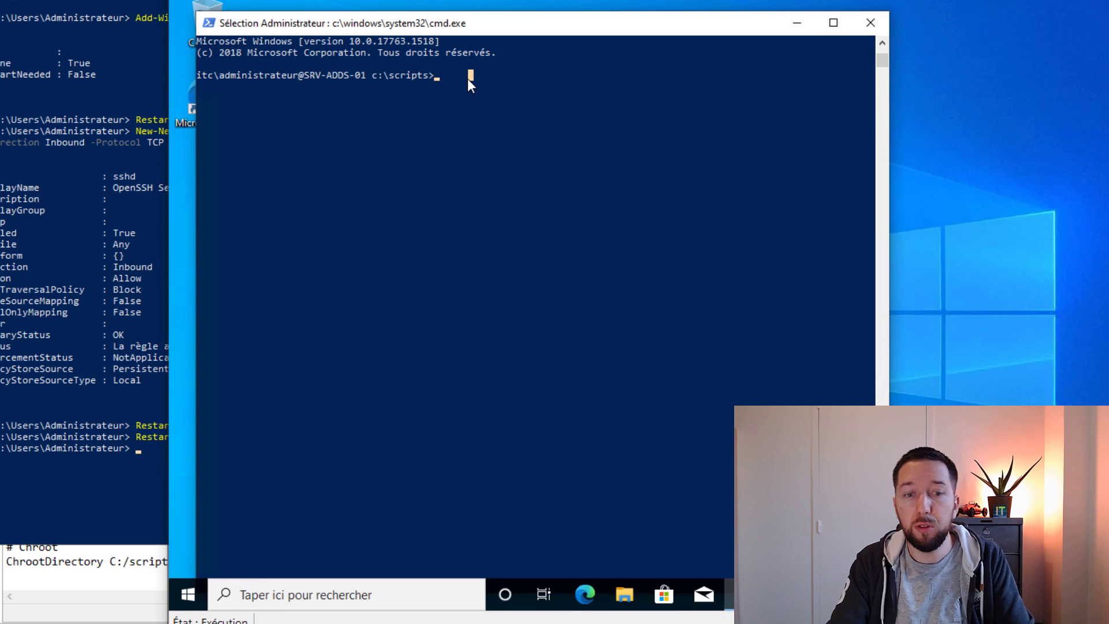
{"action": "key", "text": "Escape"}
{"action": "type", "text": "cd .."}
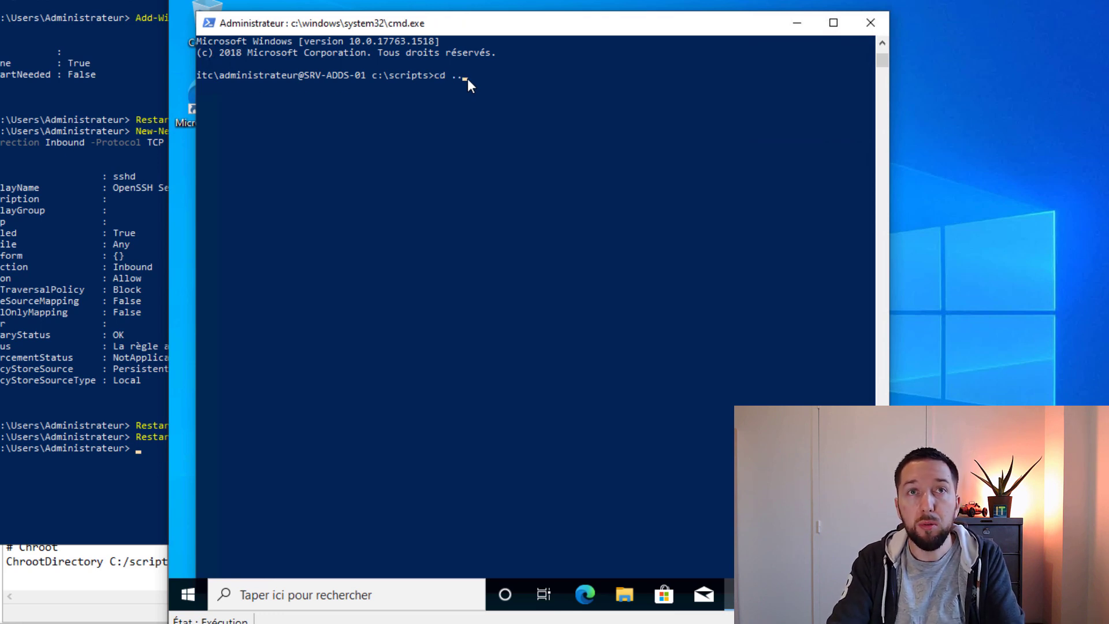
{"action": "key", "text": "Return"}
{"action": "type", "text": "cd"}
{"action": "key", "text": "BackSpace"}
{"action": "key", "text": "BackSpace"}
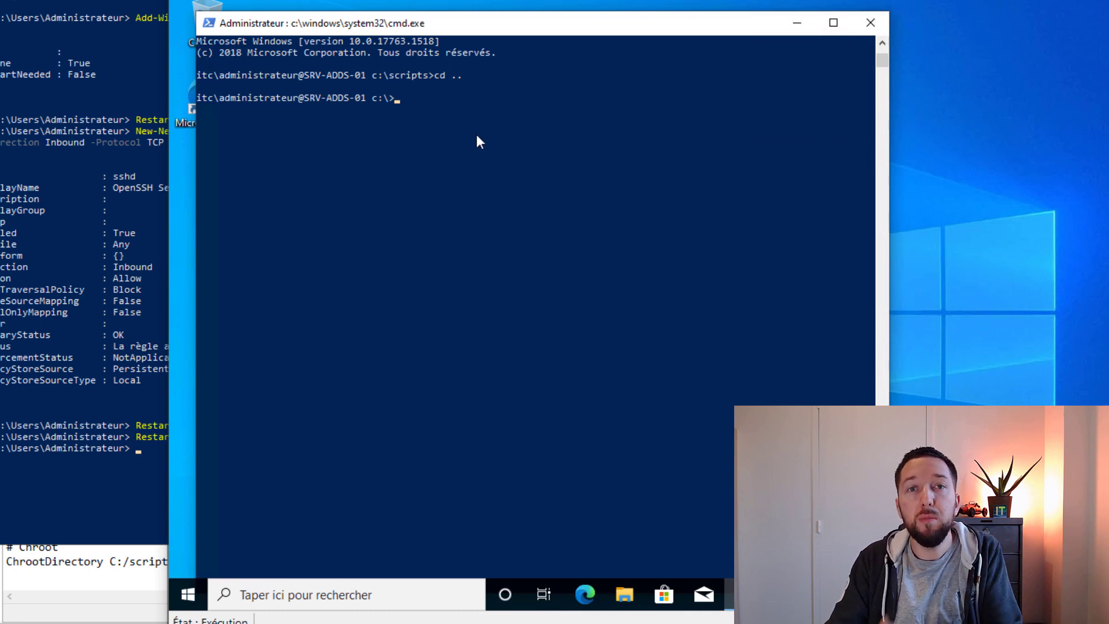
Step: In WinSCP, set up a new SFTP session with host 192.168.1.50 and port 222
{"action": "left_click", "coordinate": [704, 595]}
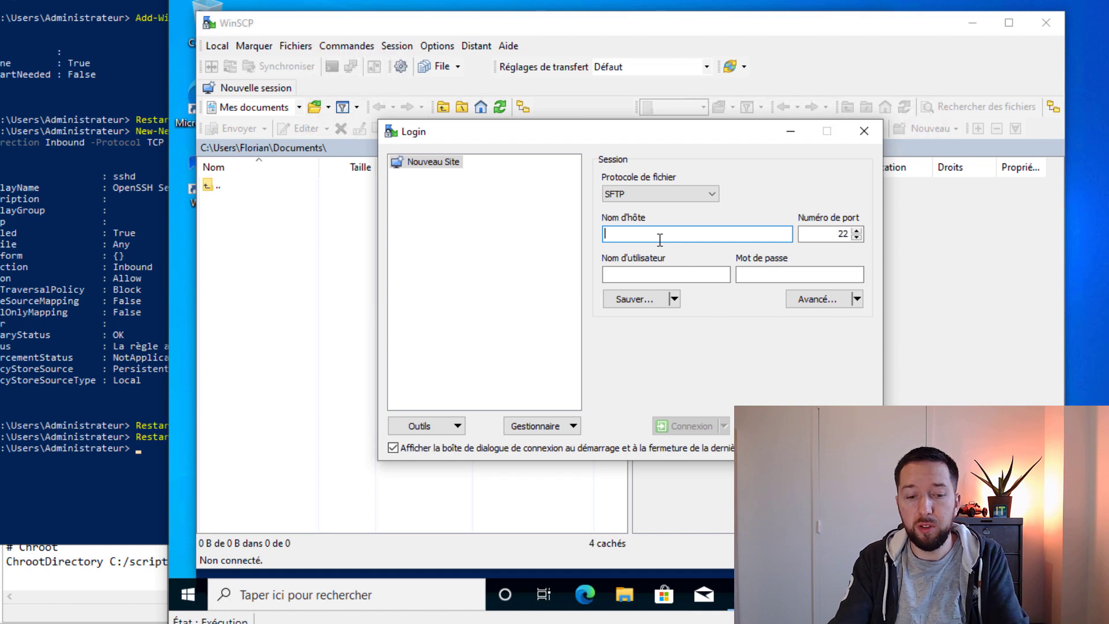
{"action": "type", "text": "192.168.1.50"}
{"action": "key", "text": "Tab"}
{"action": "type", "text": "222"}
{"action": "key", "text": "Tab"}
Step: Enter Administrateur as the user name and the account password, connect, and accept the server's host key
{"action": "type", "text": "Administa"}
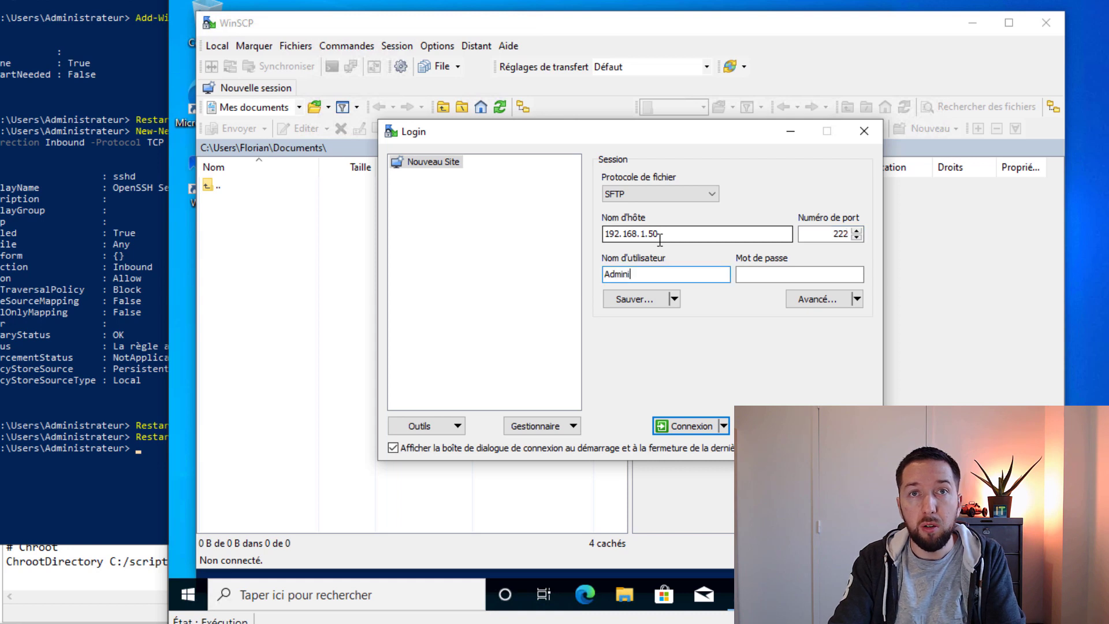
{"action": "key", "text": "BackSpace"}
{"action": "type", "text": "rateur"}
{"action": "key", "text": "Tab"}
{"action": "type", "text": "********"}
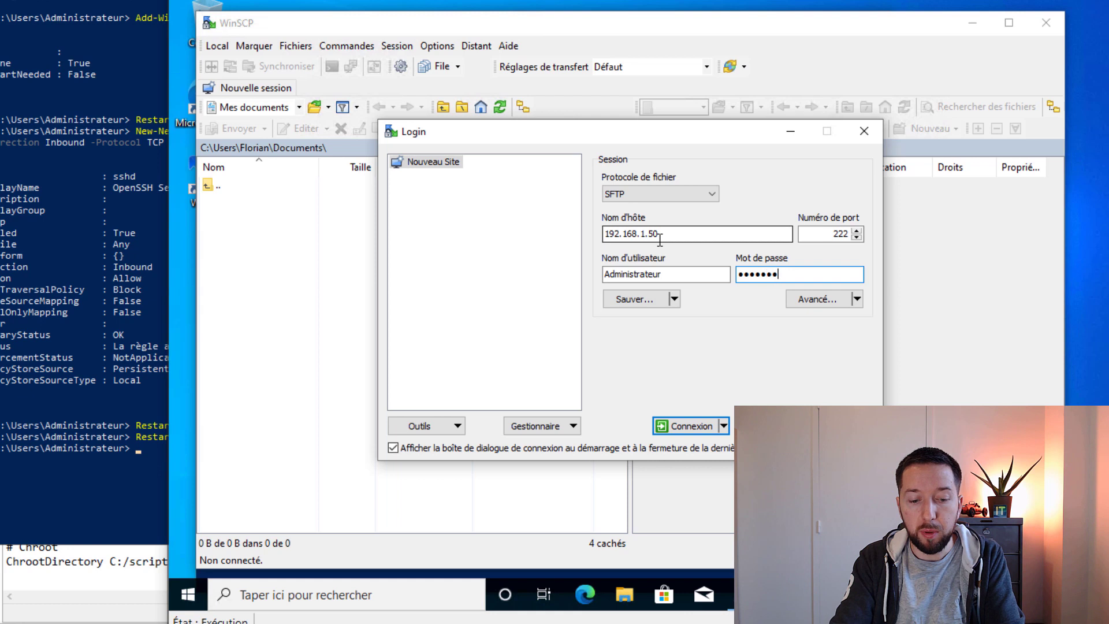
{"action": "key", "text": "Return"}
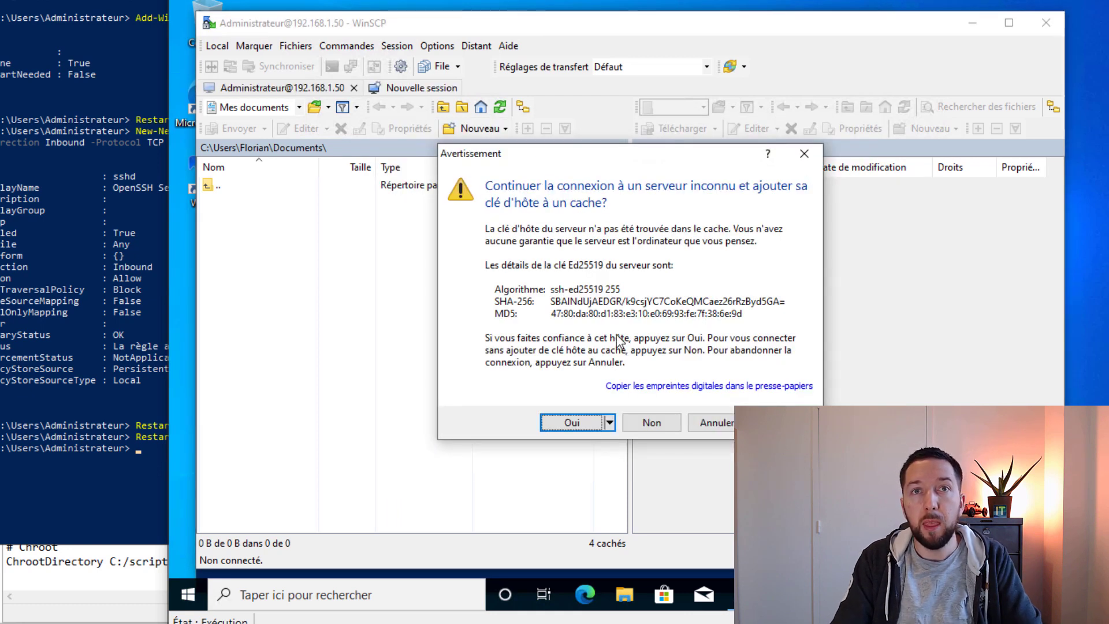
{"action": "left_click", "coordinate": [561, 426]}
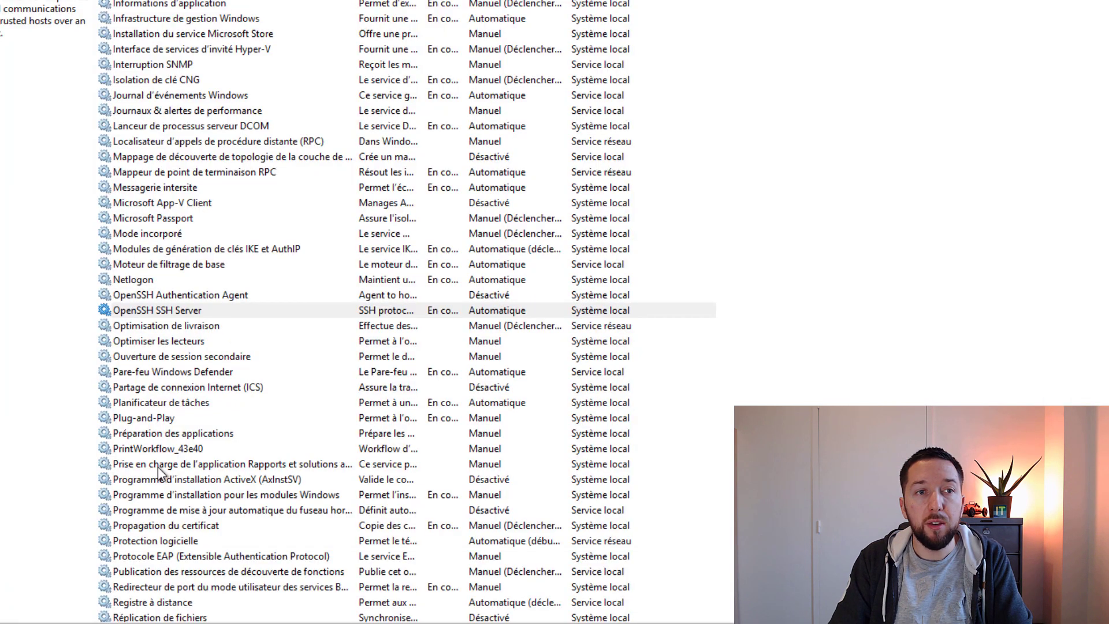
Step: Open the C:\Scripts folder in File Explorer on the server to examine its contents
{"action": "key", "text": "super+e"}
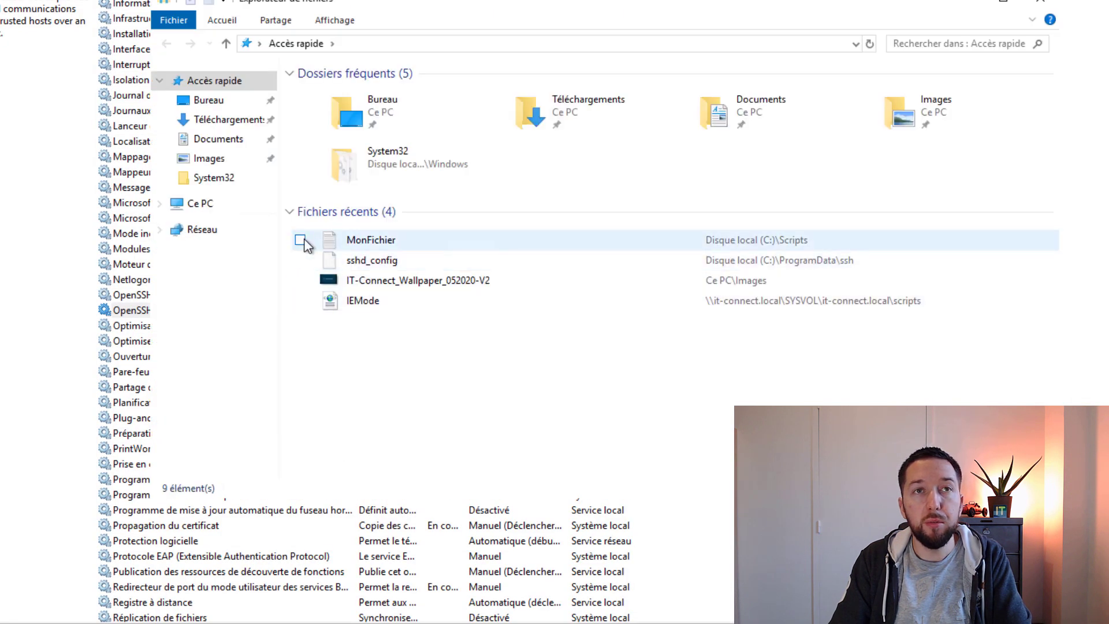
{"action": "left_click", "coordinate": [229, 204]}
{"action": "double_click", "coordinate": [386, 256]}
{"action": "double_click", "coordinate": [350, 154]}
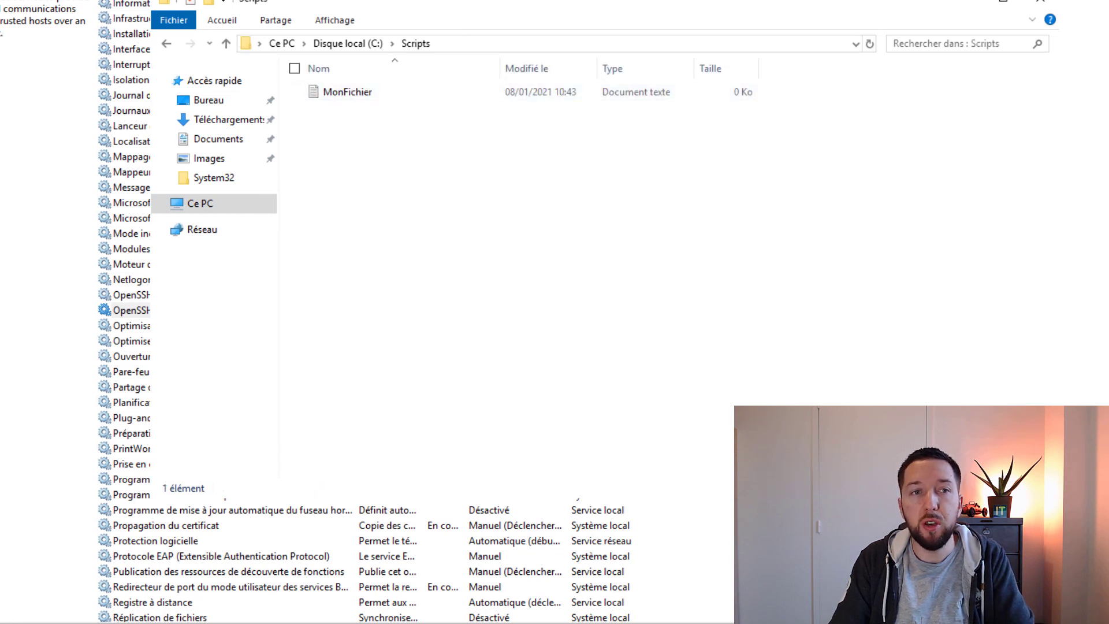
Step: Switch back to WinSCP, try to open the parent of the remote root directory, and dismiss the error dialog
{"action": "key", "text": "alt+Tab"}
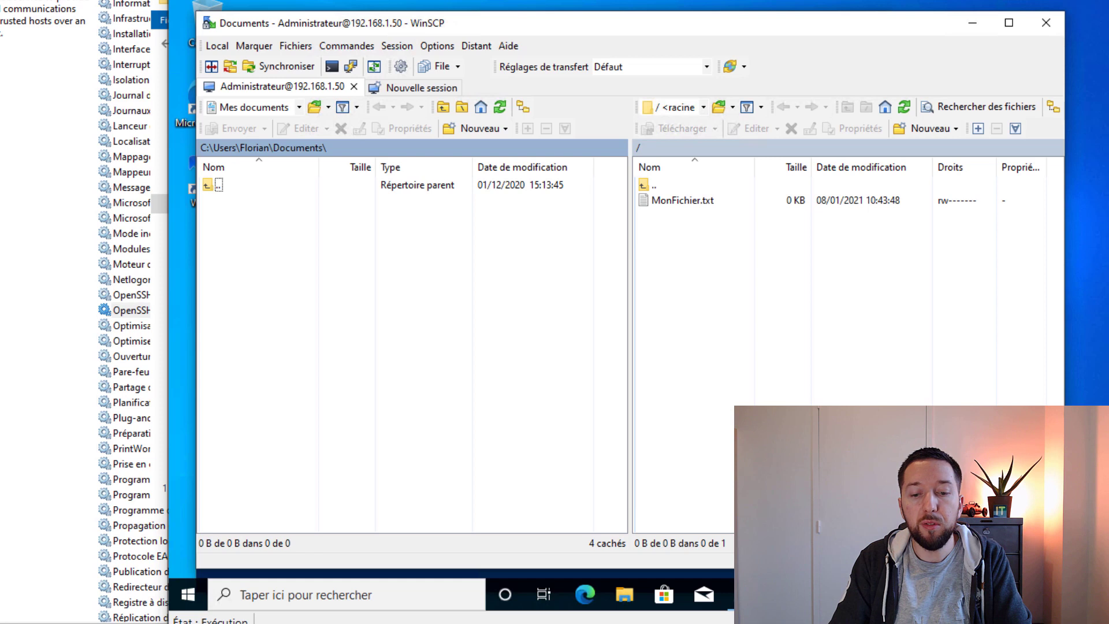
{"action": "left_click", "coordinate": [797, 279]}
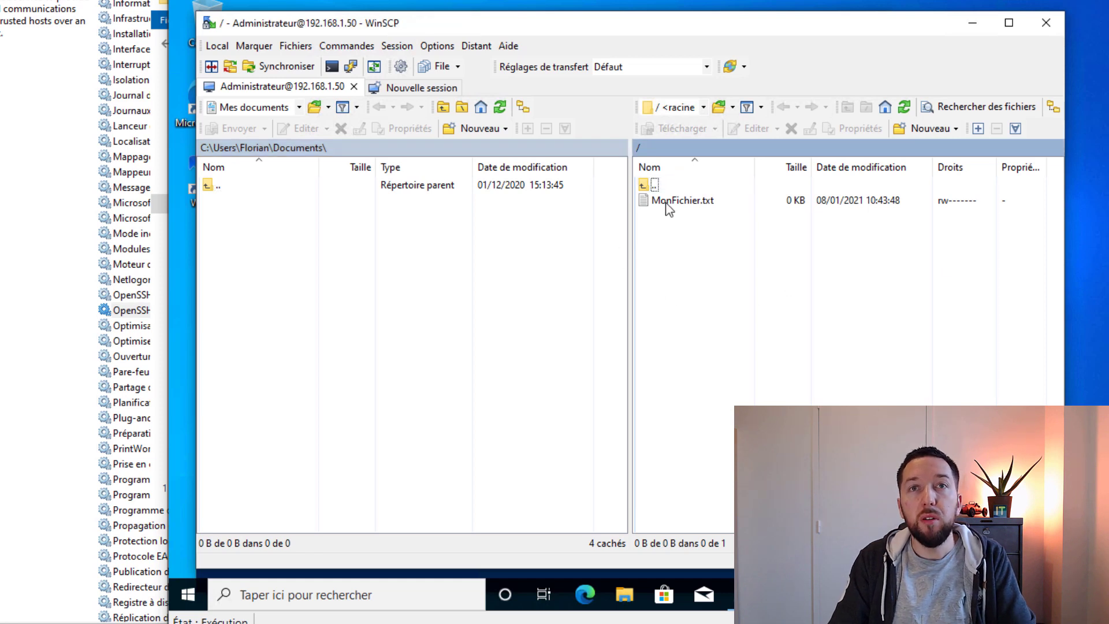
{"action": "key", "text": "Return"}
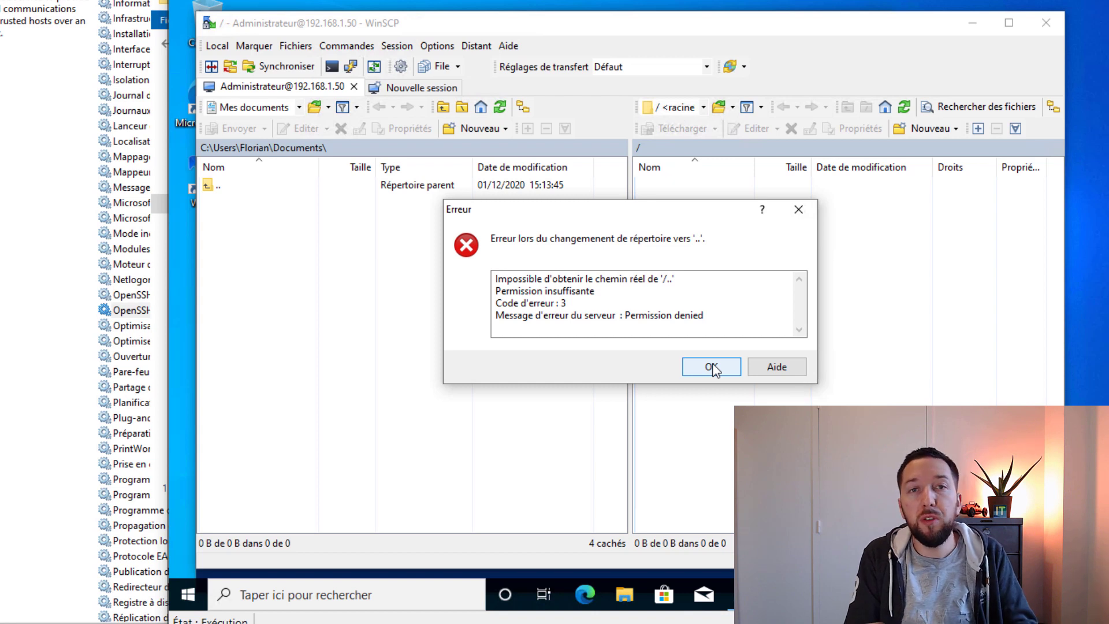
{"action": "left_click", "coordinate": [648, 323]}
{"action": "left_click", "coordinate": [718, 312]}
{"action": "left_click", "coordinate": [629, 293]}
{"action": "left_click_drag", "start_coordinate": [541, 301], "coordinate": [496, 300]}
{"action": "left_click", "coordinate": [495, 300]}
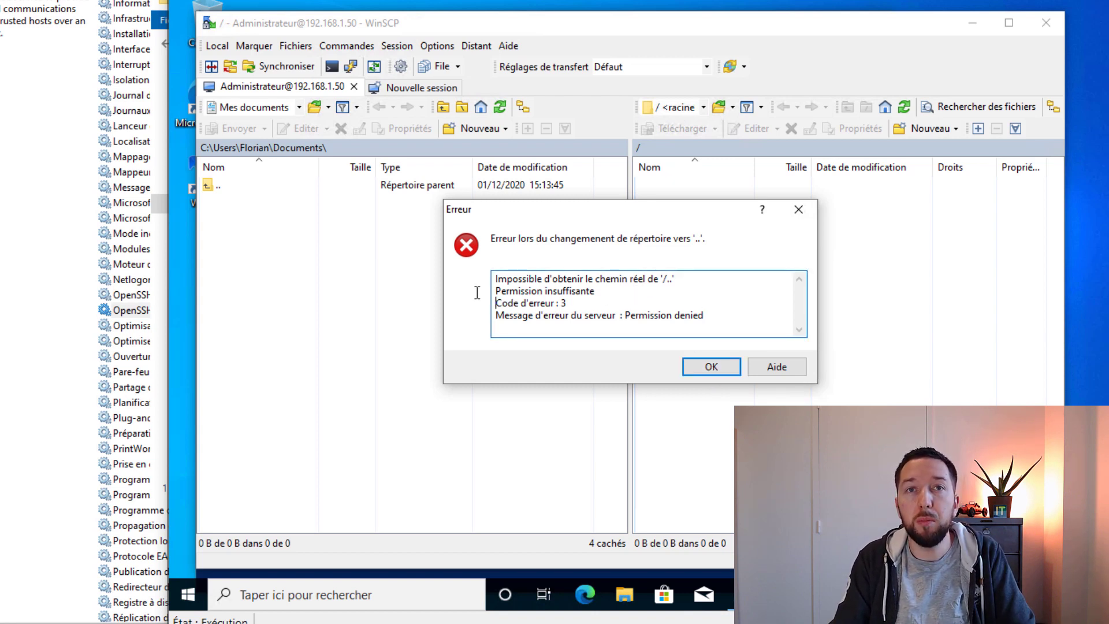
{"action": "key", "text": "shift+Up"}
{"action": "left_click", "coordinate": [702, 366]}
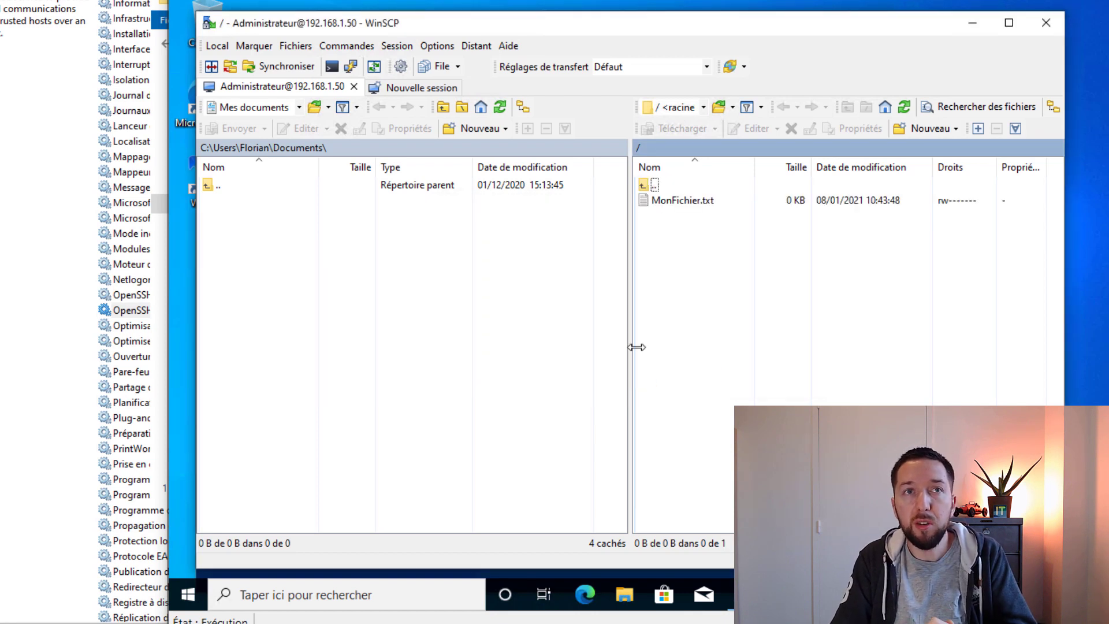
Step: Download MonFichier.txt from the remote root directory to the local Documents folder
{"action": "right_click", "coordinate": [664, 202]}
{"action": "left_click", "coordinate": [713, 249]}
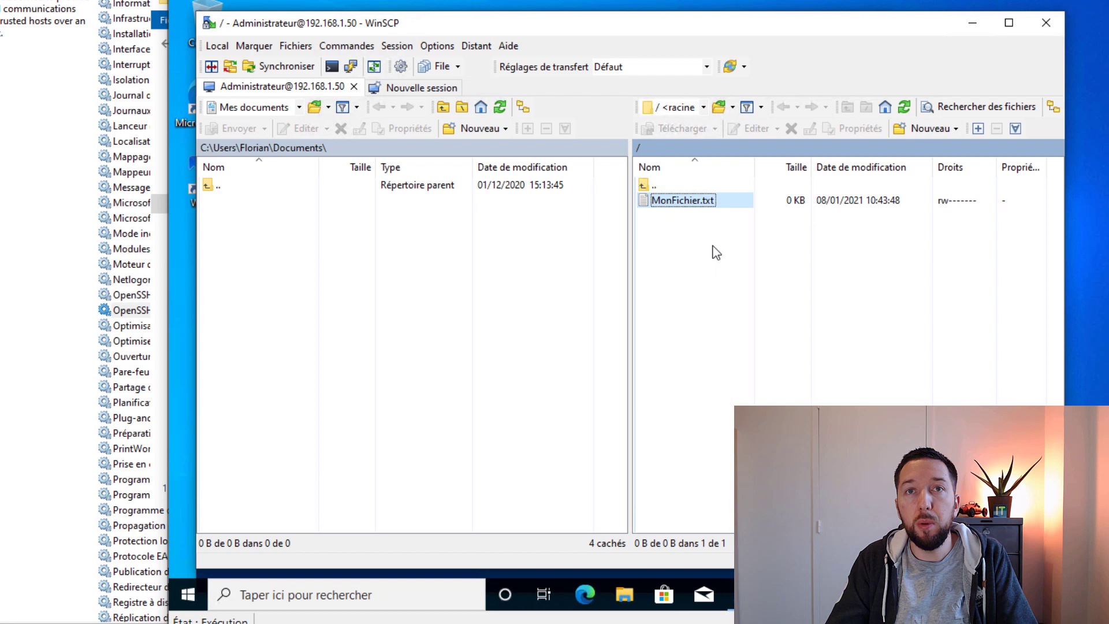
{"action": "left_click", "coordinate": [653, 344]}
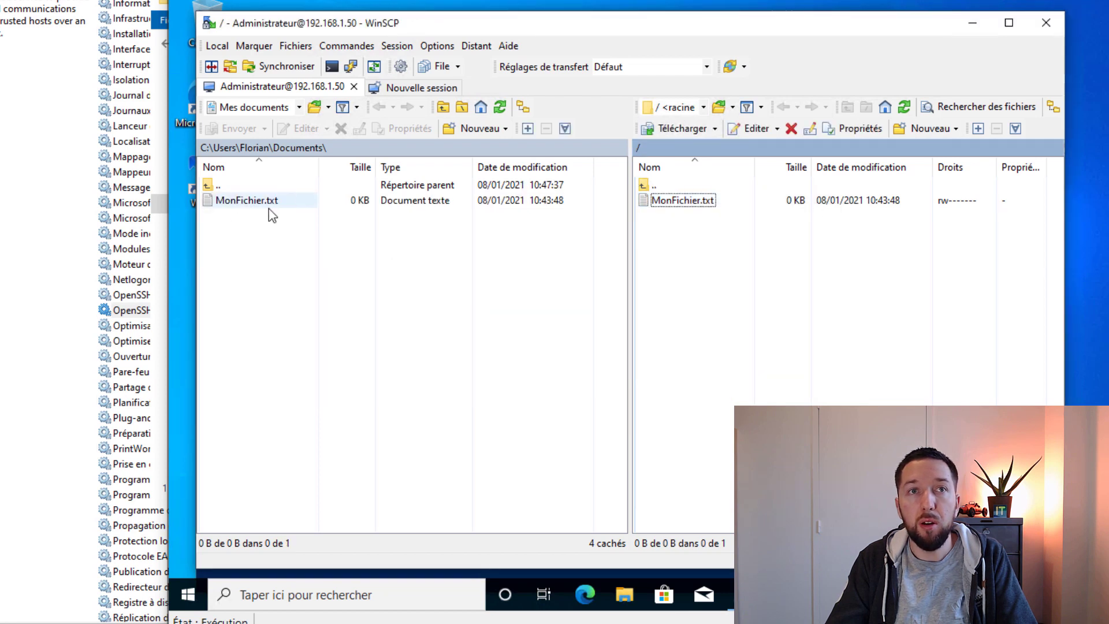
{"action": "left_click", "coordinate": [287, 242]}
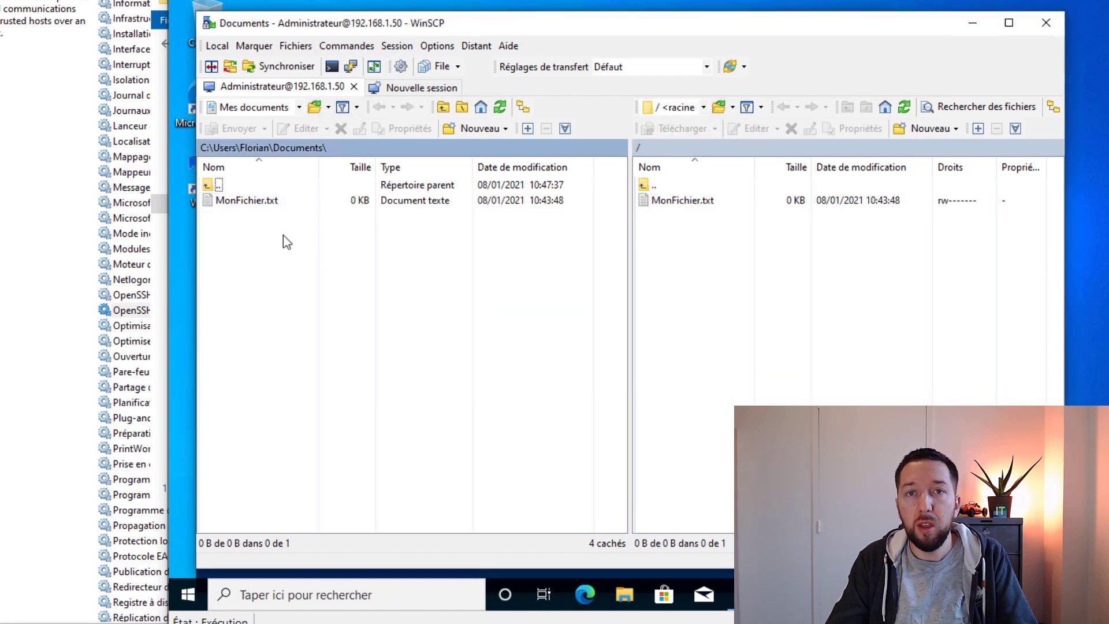
{"action": "left_click", "coordinate": [746, 307]}
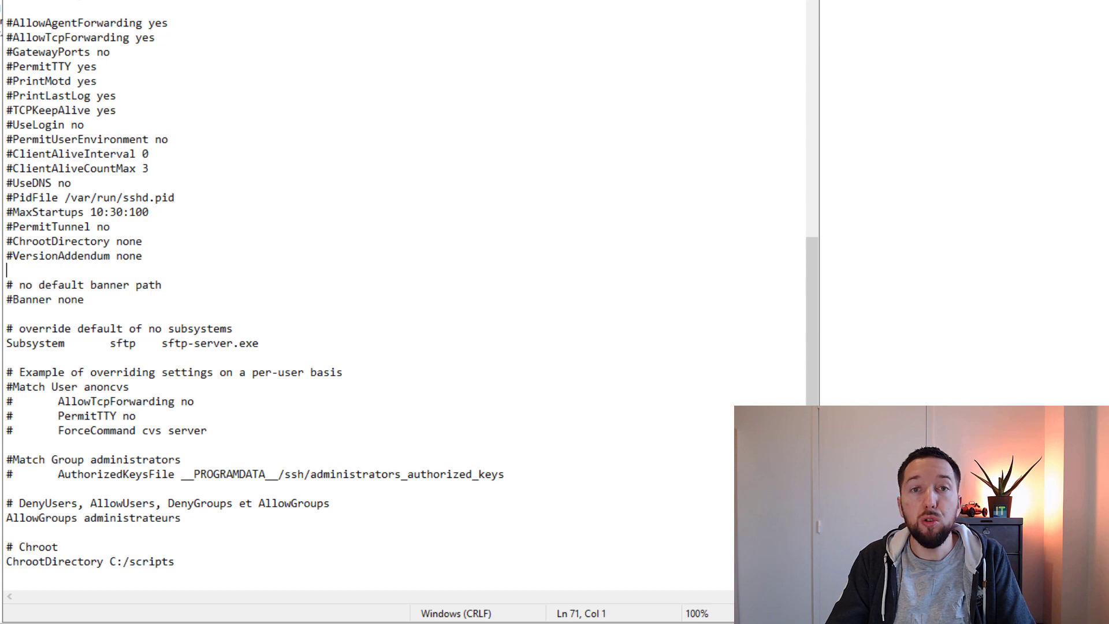
Step: In the server's sshd_config file, add the line ForceCommand internal-sftp below the ChrootDirectory setting
{"action": "left_click", "coordinate": [85, 575]}
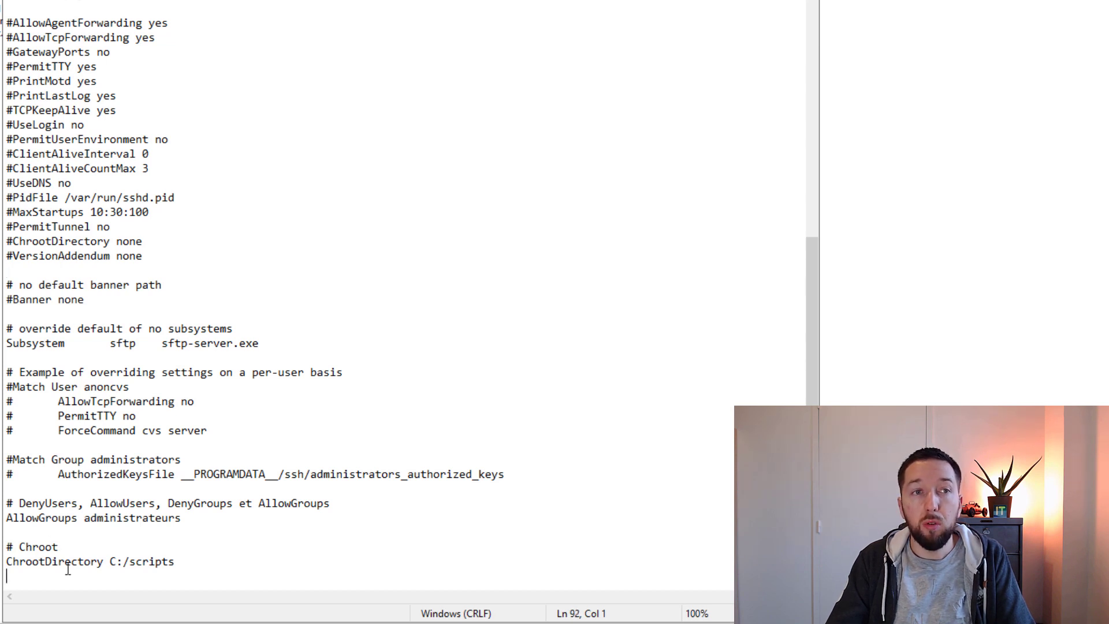
{"action": "type", "text": "ForceCommand internal-sftp"}
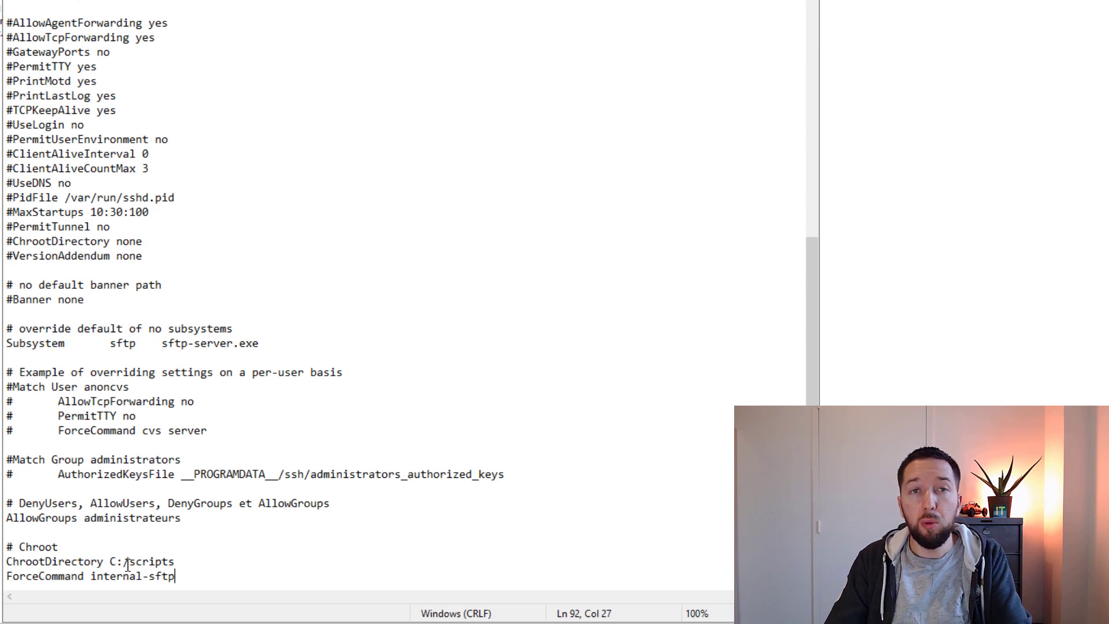
{"action": "key", "text": "Return"}
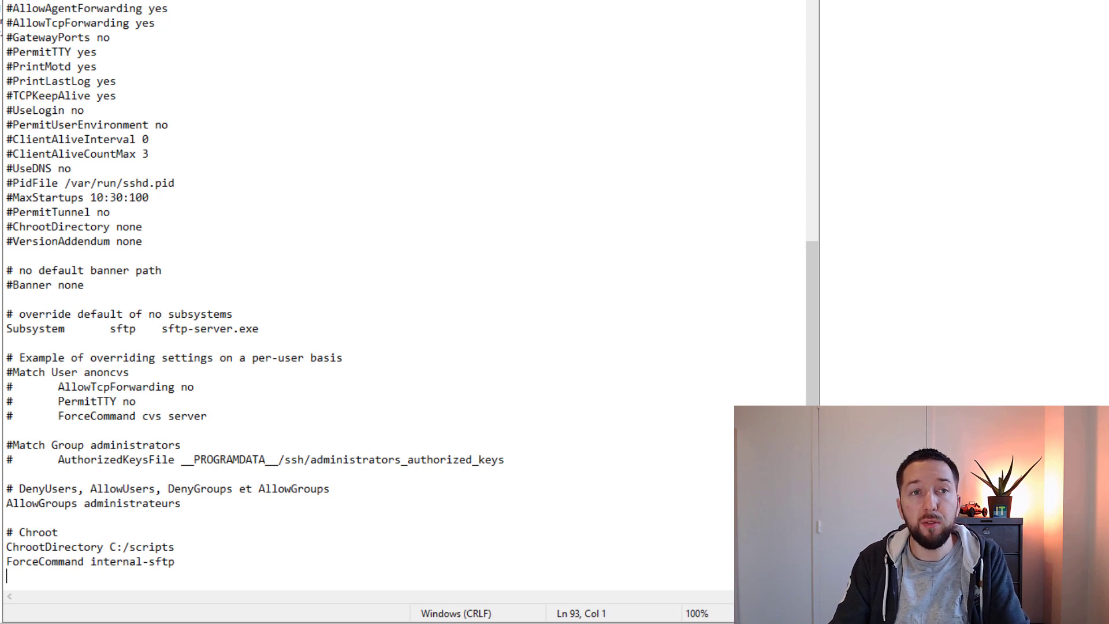
Step: Restart the sshd service from the server's PowerShell window
{"action": "key", "text": "alt+Tab"}
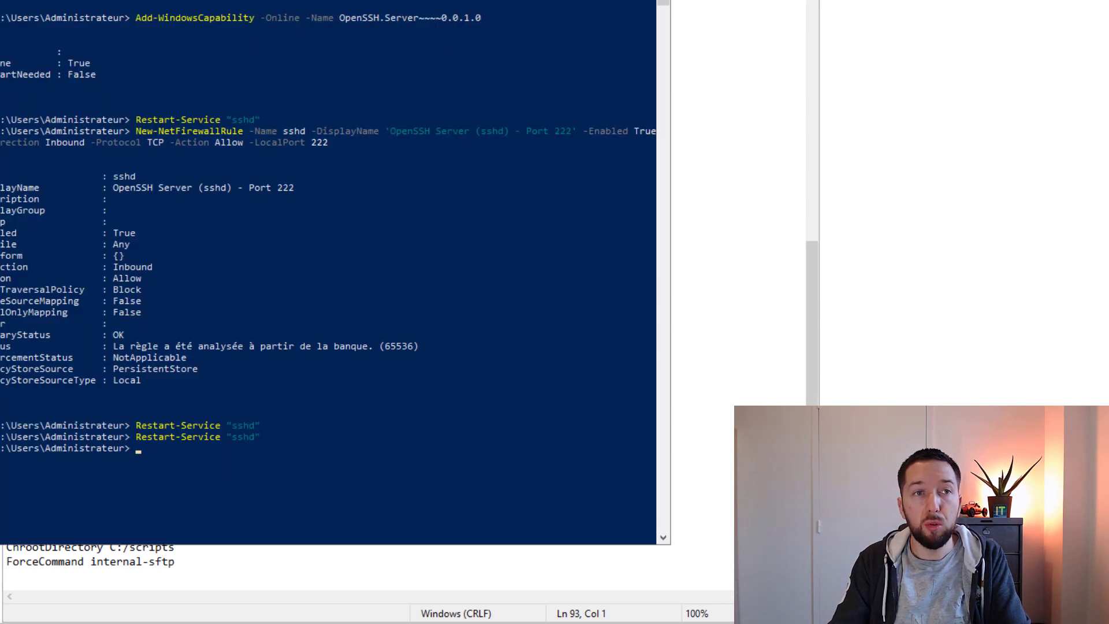
{"action": "key", "text": "Up"}
{"action": "key", "text": "Return"}
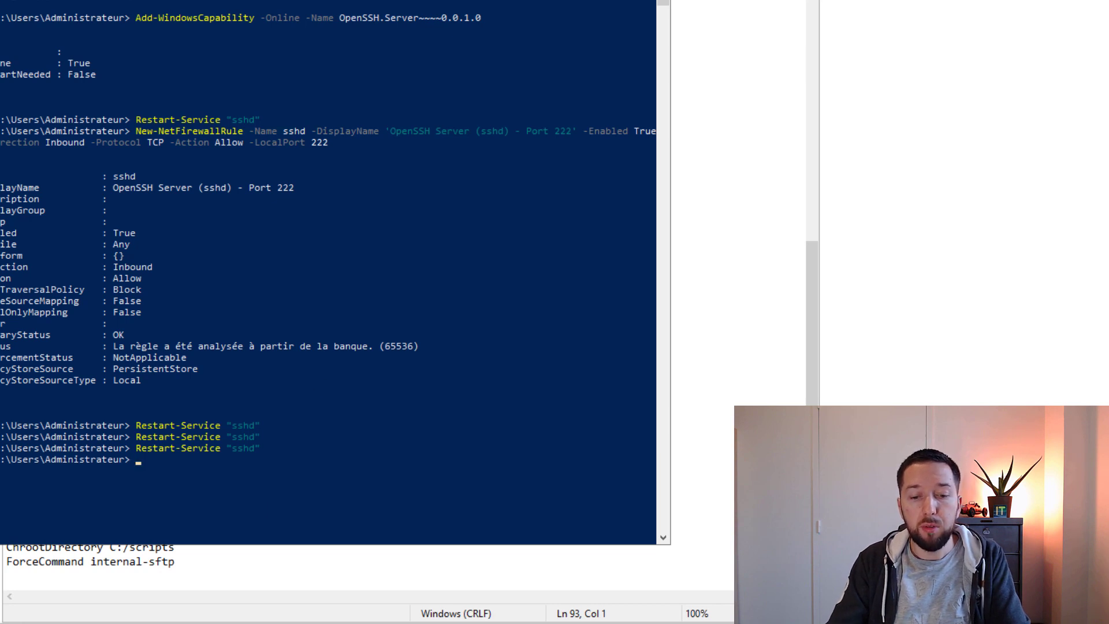
Step: Switch to the client's PowerShell window and exit the open SSH session
{"action": "key", "text": "alt+Tab"}
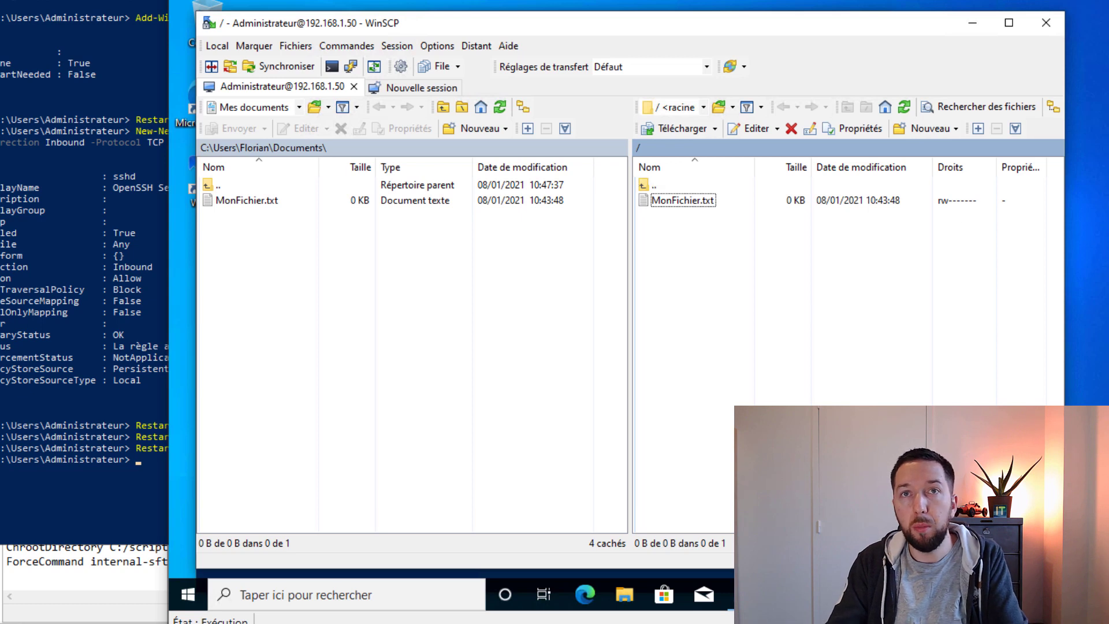
{"action": "key", "text": "alt+Tab"}
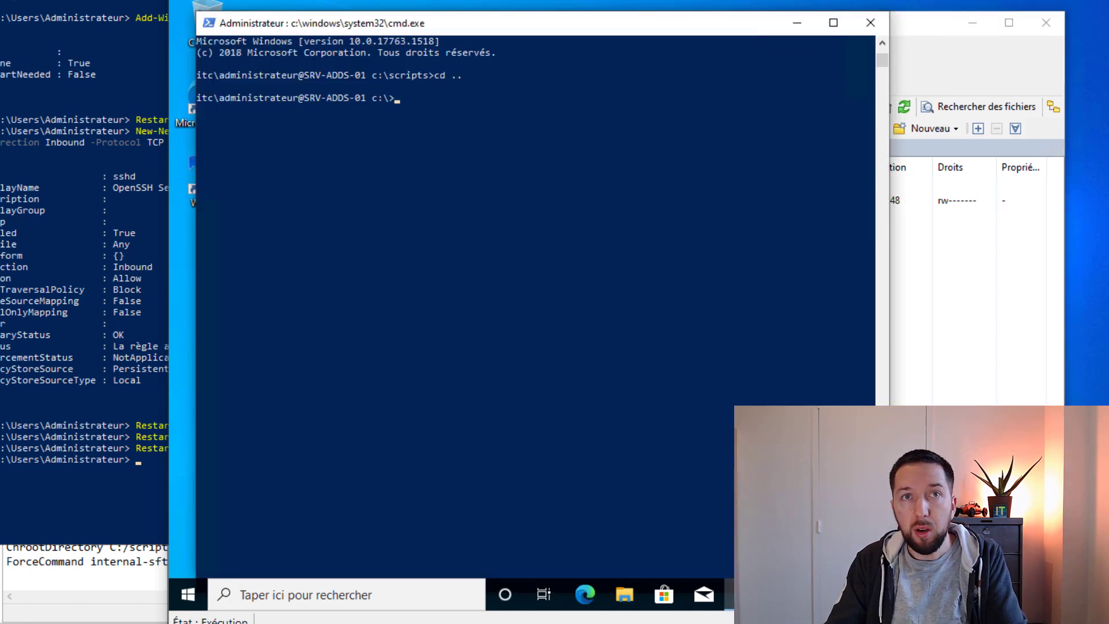
{"action": "type", "text": "exit"}
{"action": "key", "text": "Return"}
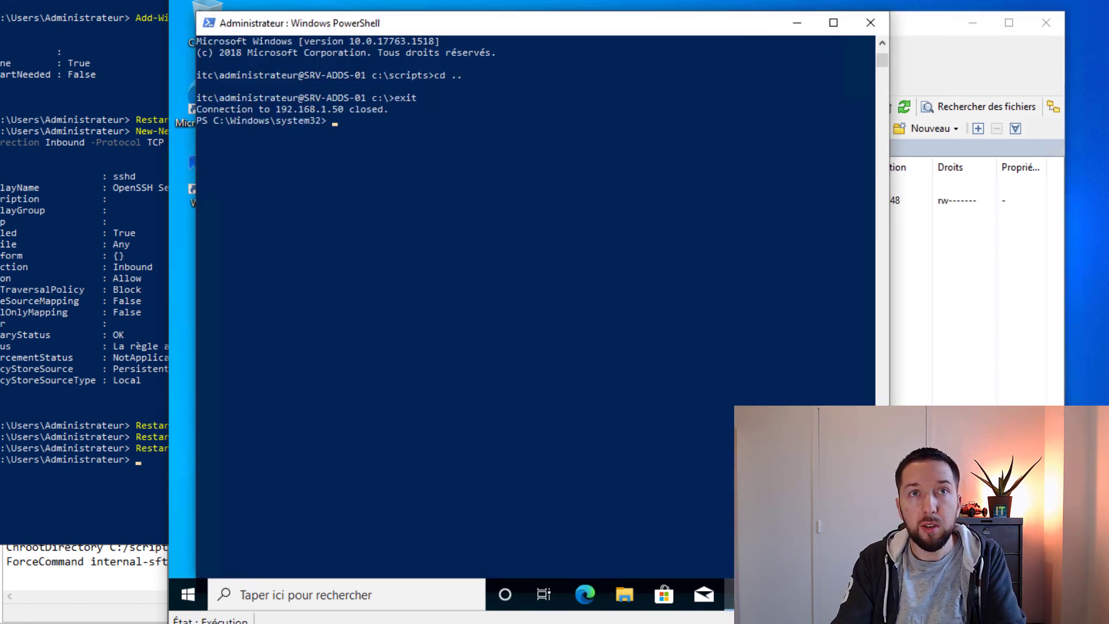
{"action": "key", "text": "Return"}
{"action": "key", "text": "Return"}
{"action": "key", "text": "Up"}
{"action": "key", "text": "Return"}
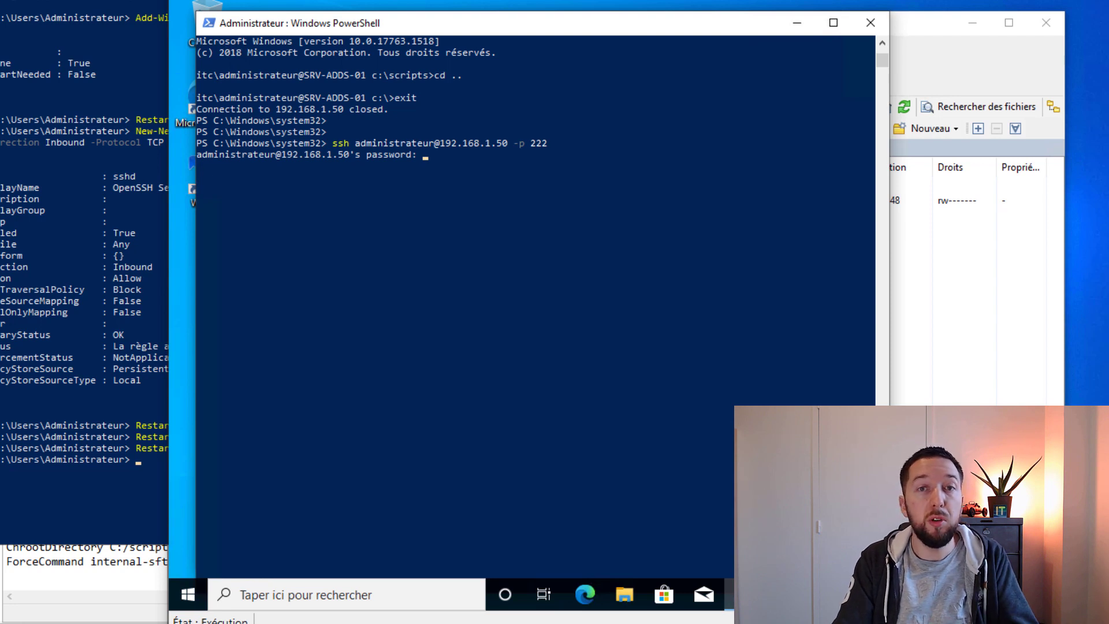
{"action": "key", "text": "Return"}
{"action": "key", "text": "Return"}
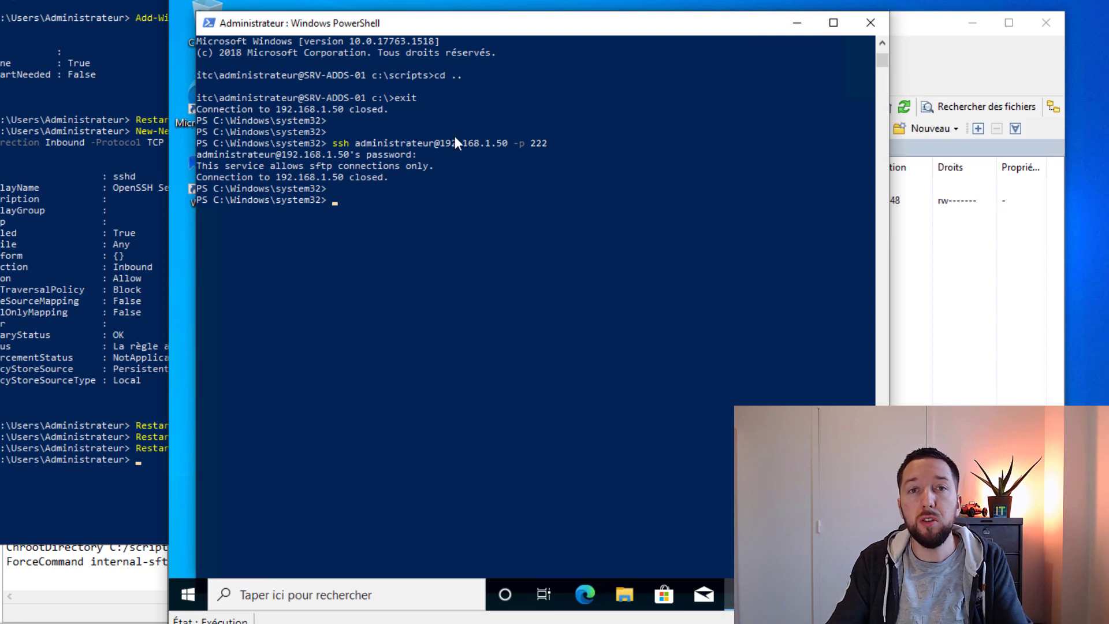
Step: Switch to WinSCP, open a new SFTP session to 192.168.1.50 on port 222 as administrateur with the account password, and try opening the parent directory
{"action": "left_click", "coordinate": [1000, 298]}
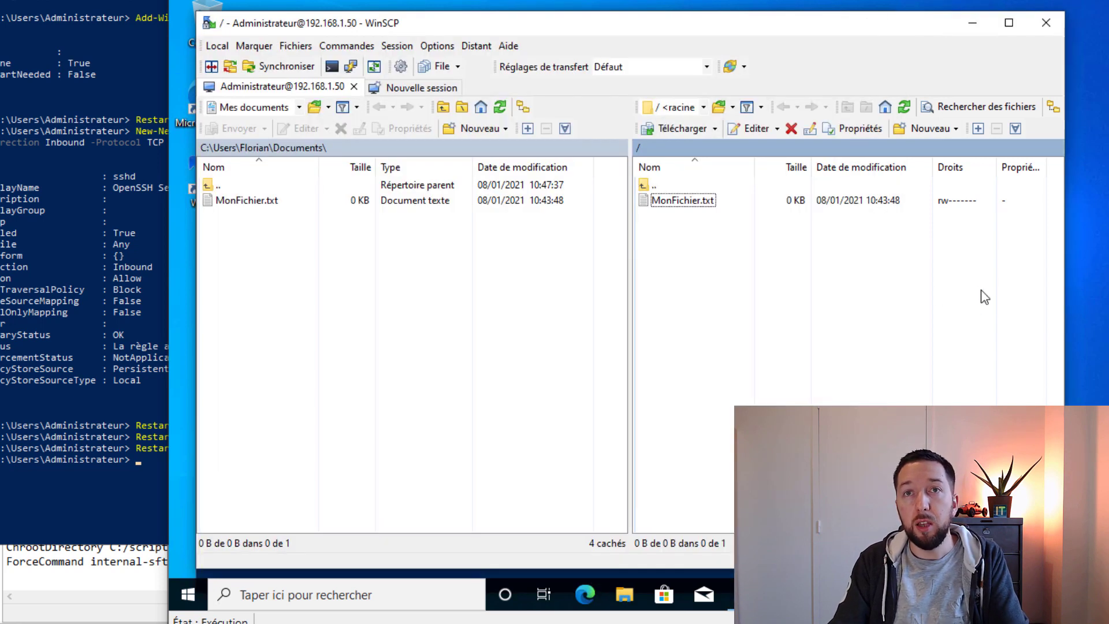
{"action": "left_click", "coordinate": [422, 87]}
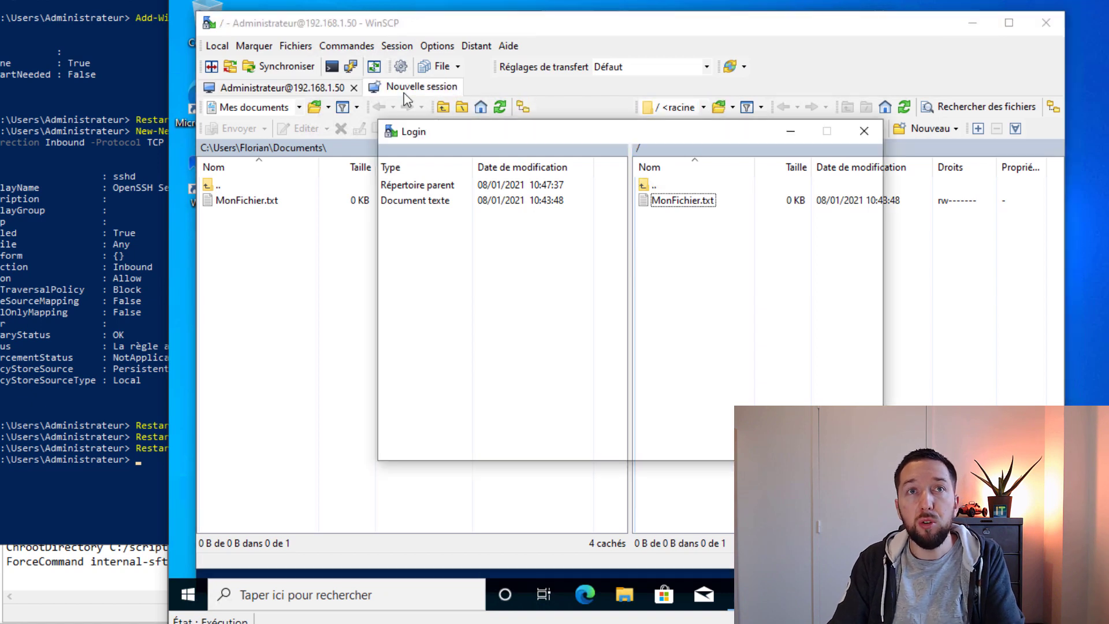
{"action": "type", "text": "192.16"}
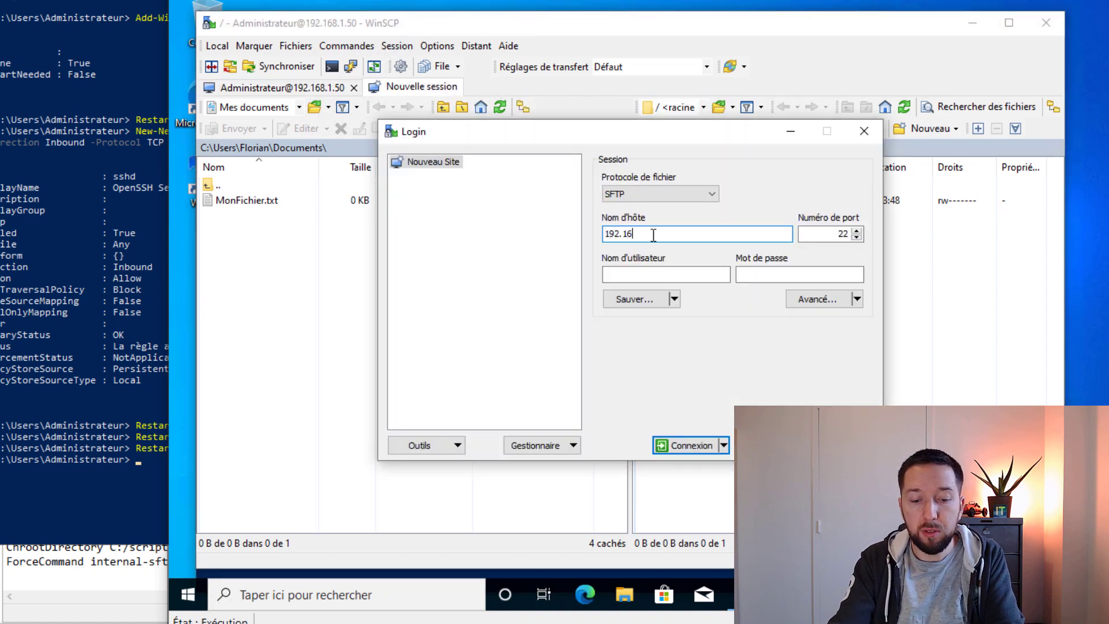
{"action": "type", "text": "8.1.50"}
{"action": "key", "text": "Tab"}
{"action": "type", "text": "222"}
{"action": "key", "text": "Tab"}
{"action": "type", "text": "administrateur"}
{"action": "key", "text": "Tab"}
{"action": "type", "text": "********"}
{"action": "key", "text": "Return"}
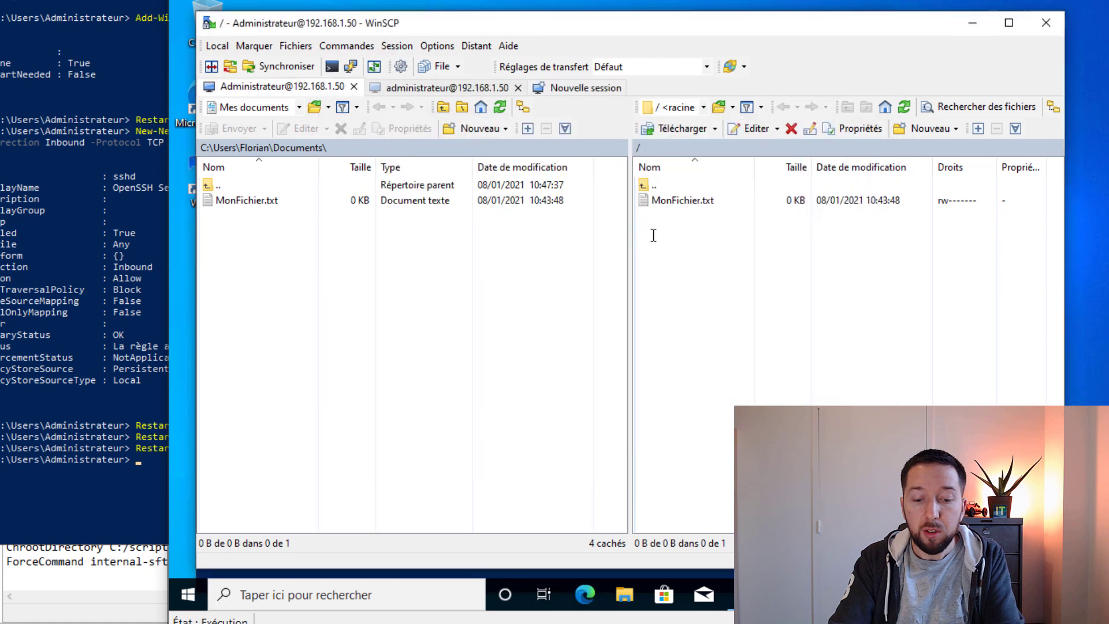
{"action": "double_click", "coordinate": [659, 185]}
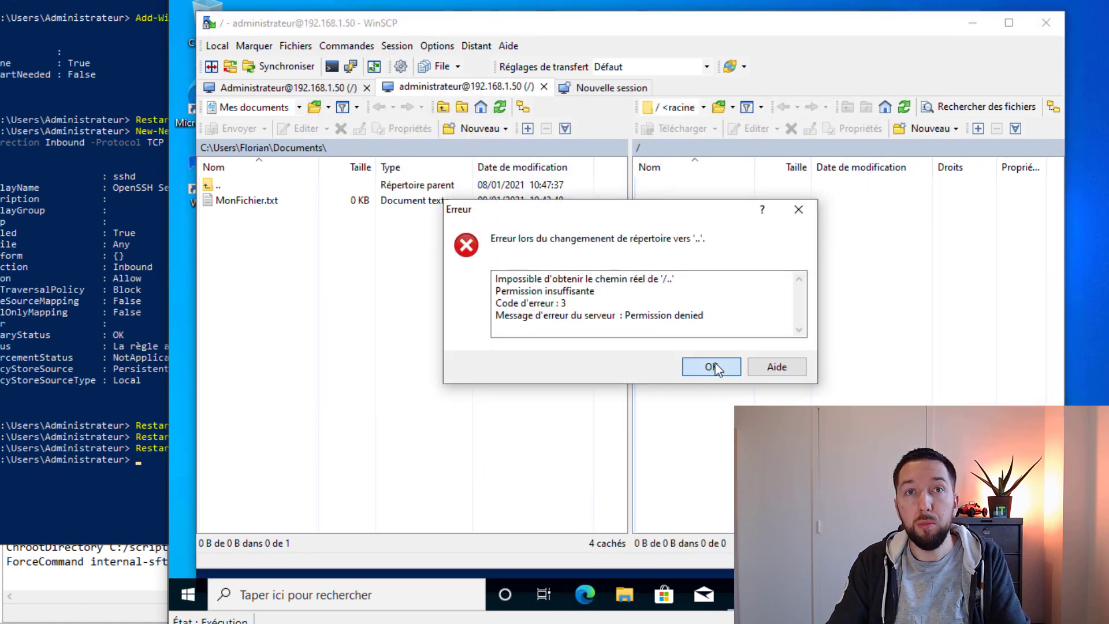
{"action": "left_click", "coordinate": [714, 368]}
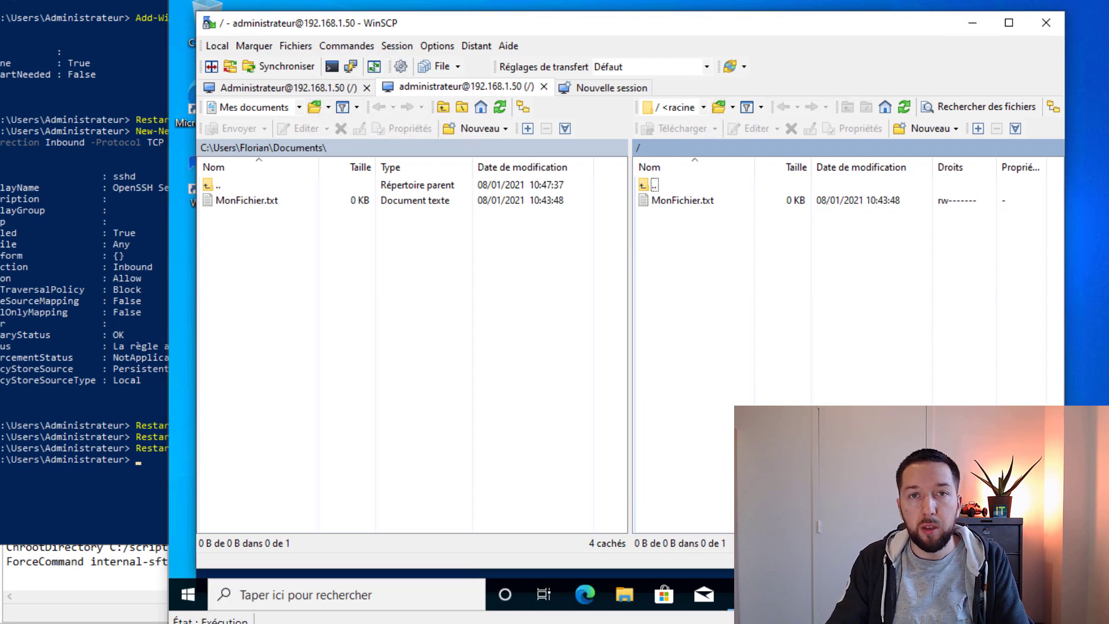
Step: Switch to the server's sshd_config file and add a Match User line for the named user account below the ForceCommand setting
{"action": "left_click", "coordinate": [84, 372]}
{"action": "left_click", "coordinate": [81, 369]}
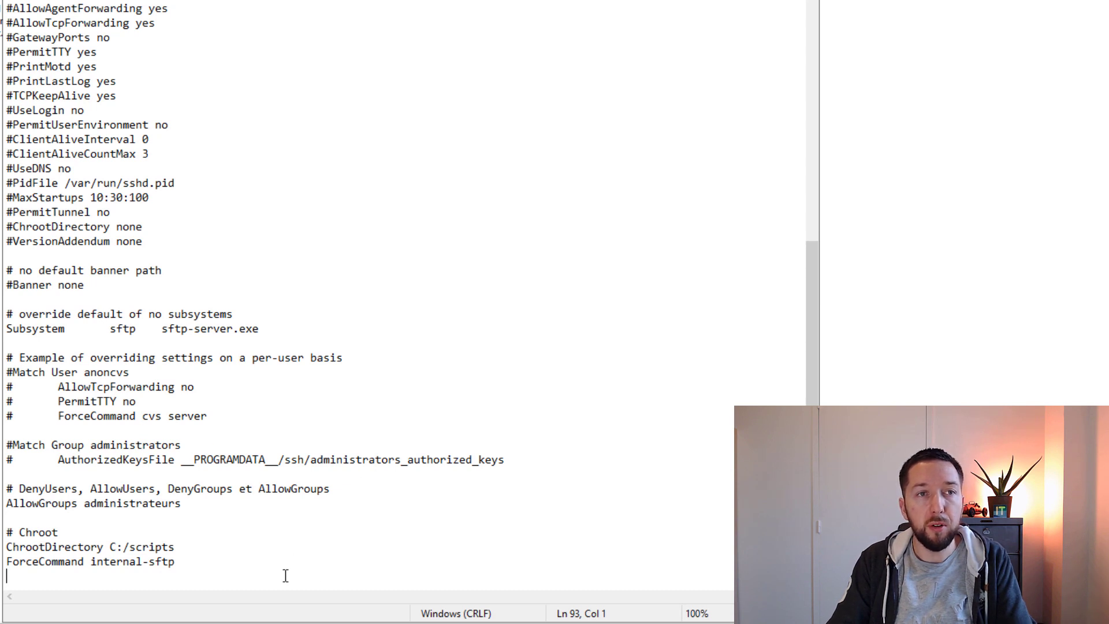
{"action": "key", "text": "Return"}
{"action": "type", "text": "Match User florian"}
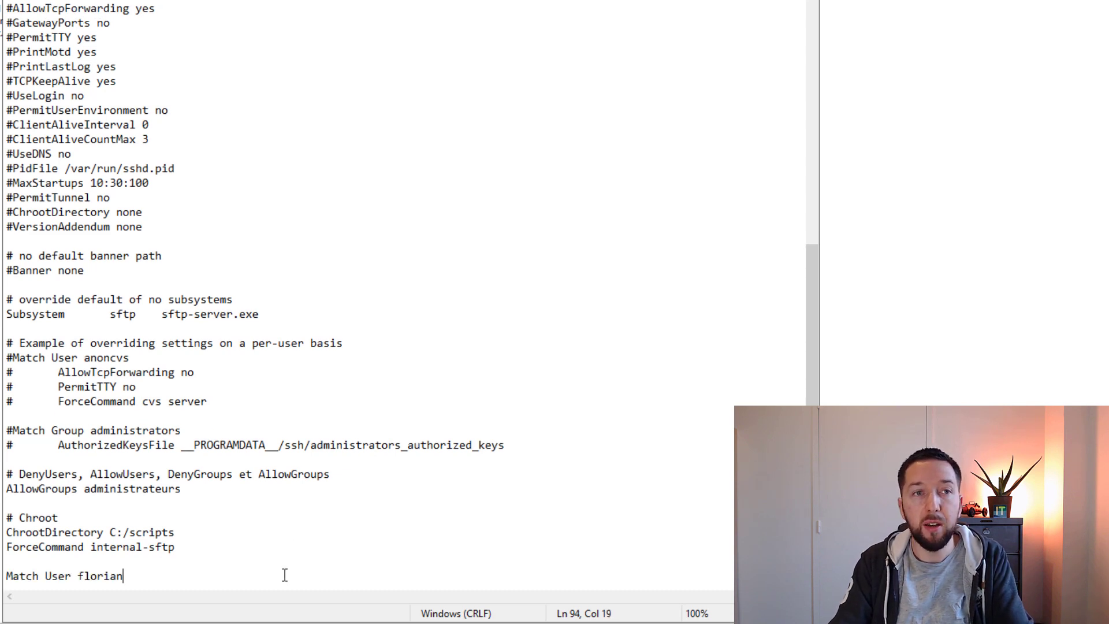
Step: Move the new Match User line directly above the ChrootDirectory setting, under the # Chroot comment
{"action": "key", "text": "ctrl+Left"}
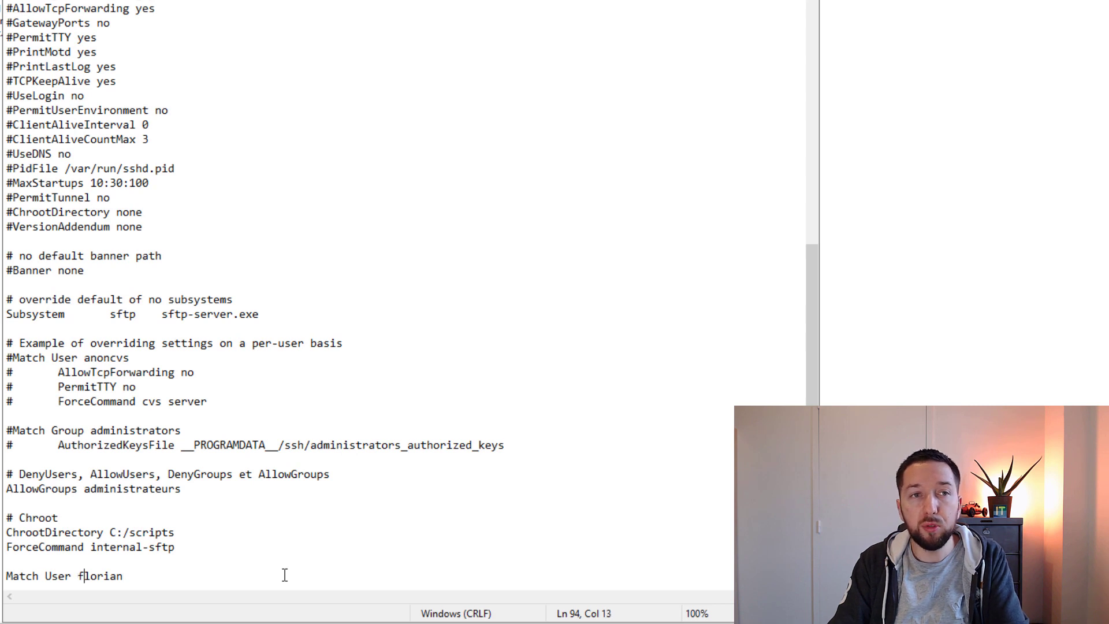
{"action": "key", "text": "ctrl+Right"}
{"action": "key", "text": "ctrl+shift+Left"}
{"action": "key", "text": "ctrl+shift+Left"}
{"action": "key", "text": "ctrl+shift+Left"}
{"action": "key", "text": "ctrl+c"}
{"action": "key", "text": "BackSpace"}
{"action": "key", "text": "Up"}
{"action": "key", "text": "Up"}
{"action": "key", "text": "Up"}
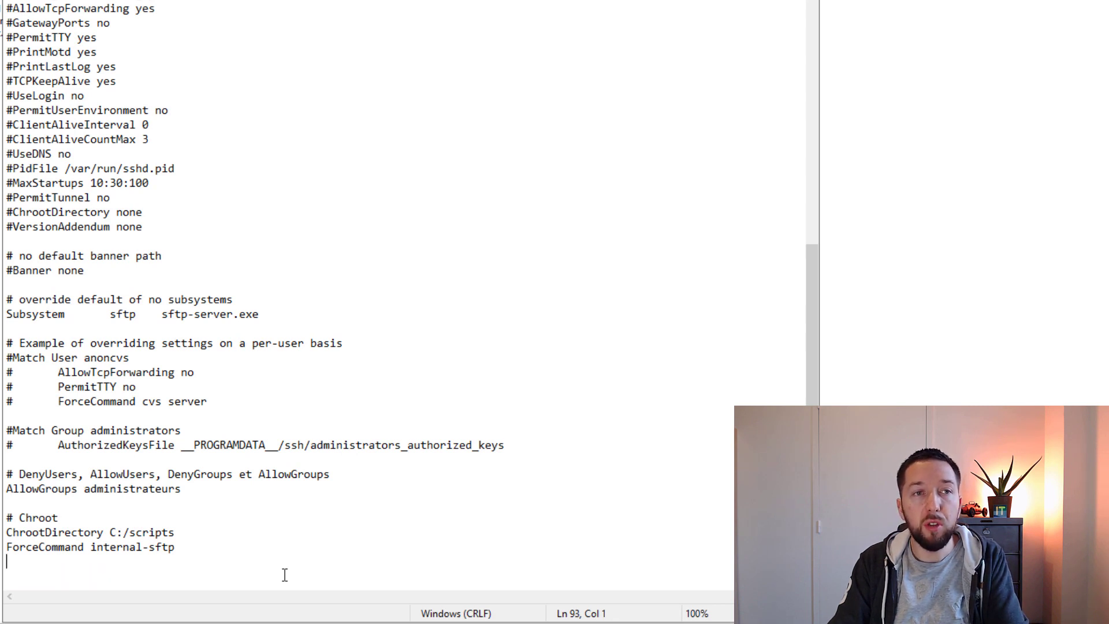
{"action": "key", "text": "Return"}
{"action": "key", "text": "Up"}
{"action": "key", "text": "ctrl+v"}
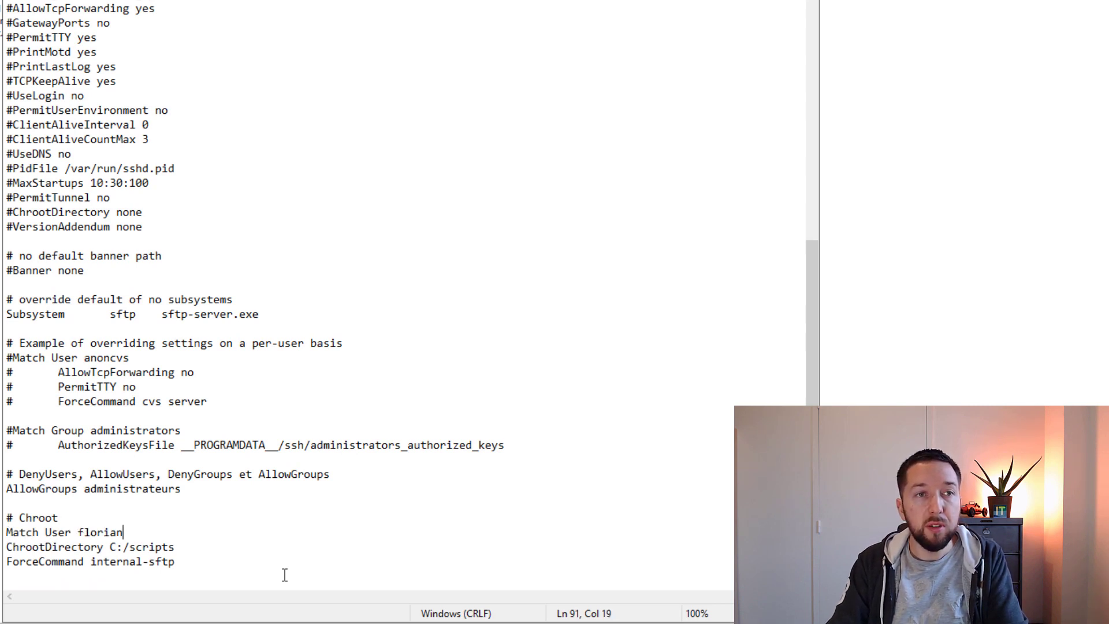
Step: Indent the ChrootDirectory and ForceCommand lines by two spaces beneath the Match User line
{"action": "key", "text": "Down"}
{"action": "key", "text": "Home"}
{"action": "key", "text": "Down"}
{"action": "key", "text": "Home"}
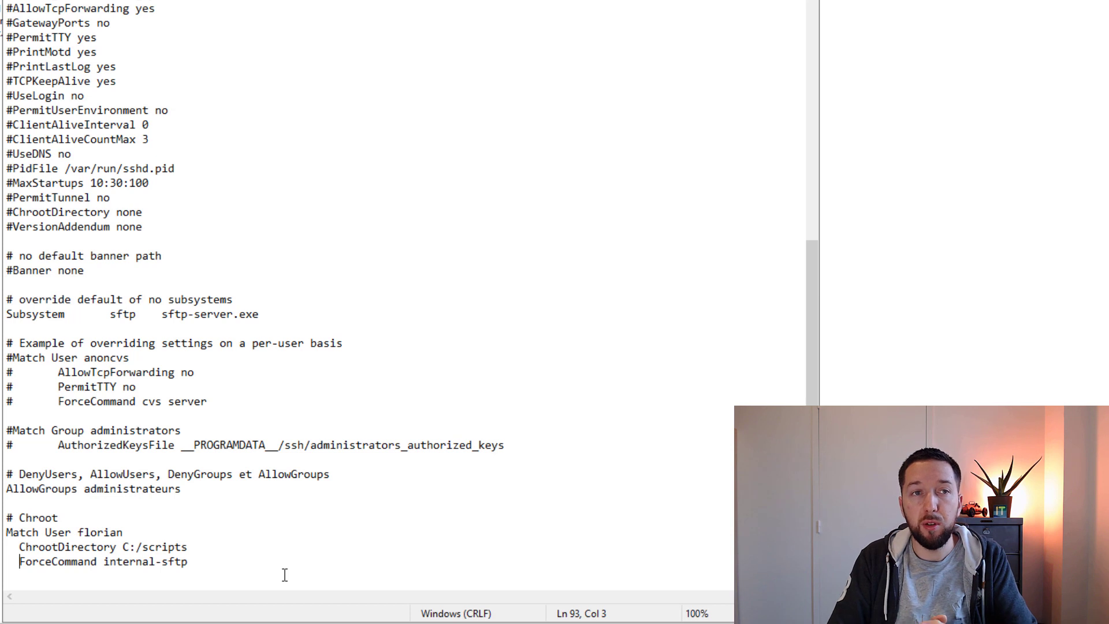
Step: Insert the domain prefix itc\ before the username in the Match User line
{"action": "left_click", "coordinate": [208, 463]}
{"action": "key", "text": "Down"}
{"action": "key", "text": "Down"}
{"action": "key", "text": "Down"}
{"action": "key", "text": "Down"}
{"action": "key", "text": "Down"}
{"action": "key", "text": "Right"}
{"action": "key", "text": "Right"}
{"action": "key", "text": "Right"}
{"action": "key", "text": "Right"}
{"action": "key", "text": "Right"}
{"action": "key", "text": "Right"}
{"action": "key", "text": "Right"}
{"action": "key", "text": "Right"}
{"action": "key", "text": "Right"}
{"action": "key", "text": "Right"}
{"action": "key", "text": "Right"}
{"action": "type", "text": "itc\\"}
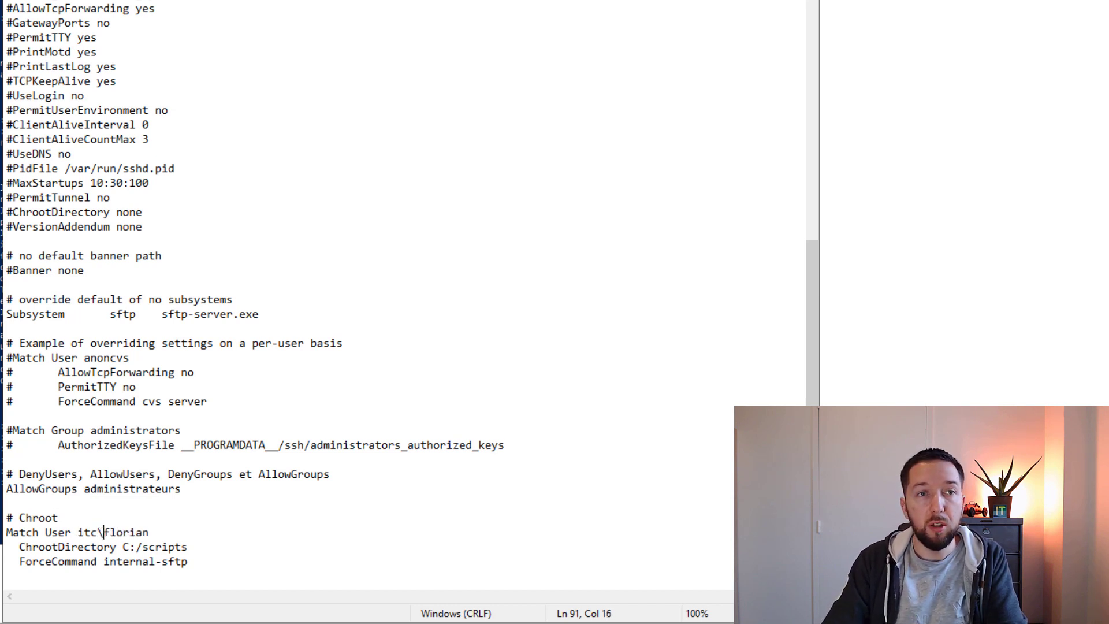
Step: Switch to the server's PowerShell window and restart the sshd service to apply the Match User block
{"action": "key", "text": "alt+Tab"}
{"action": "key", "text": "Up"}
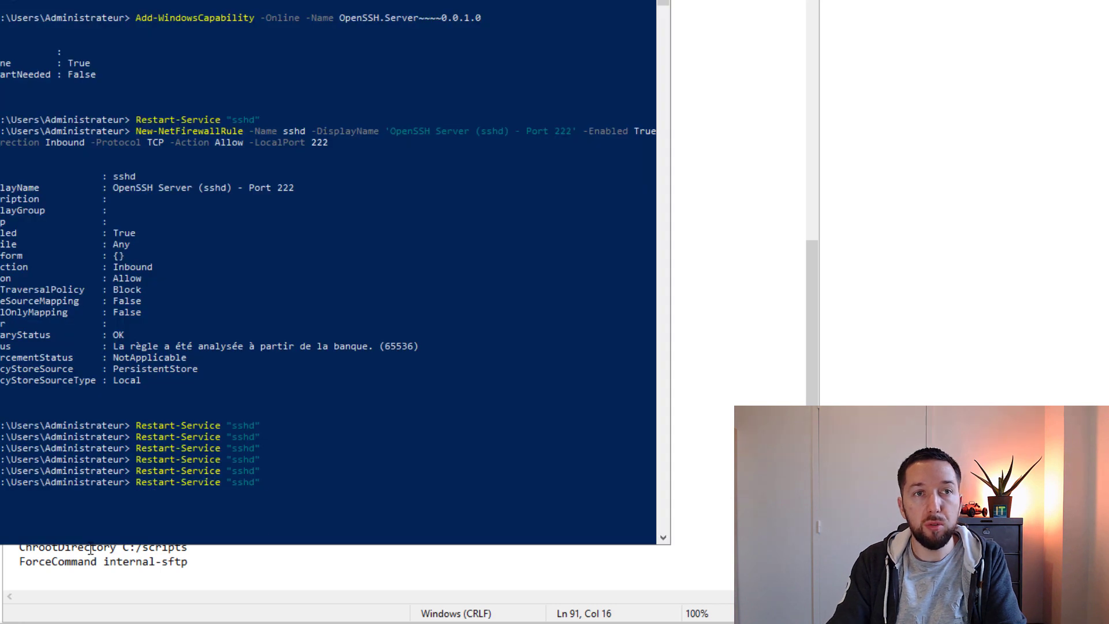
{"action": "key", "text": "Return"}
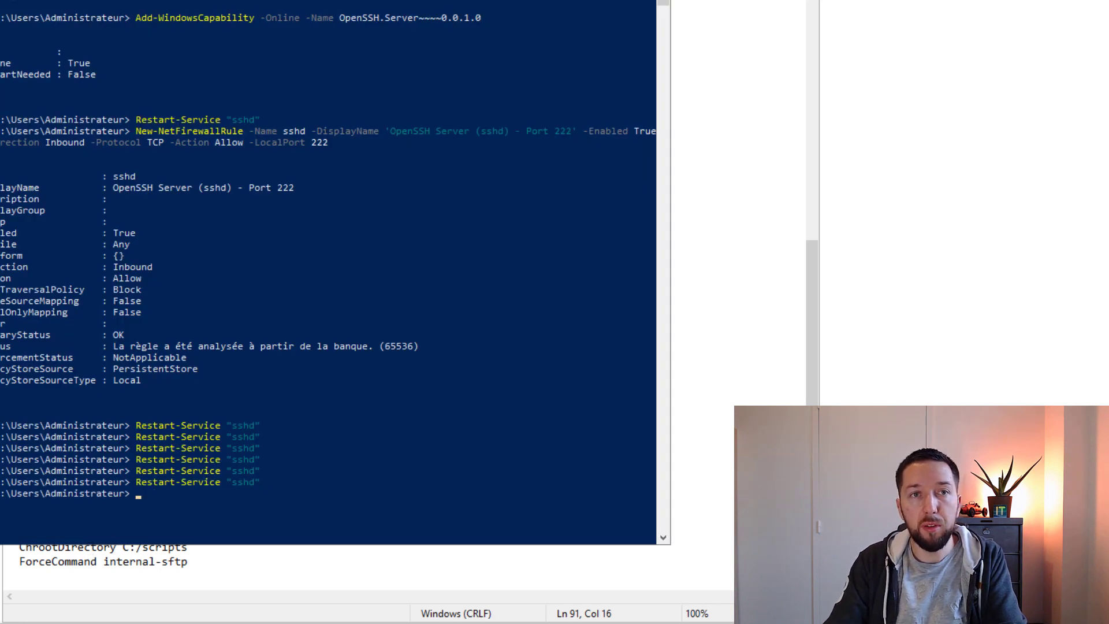
{"action": "key", "text": "alt+Tab"}
{"action": "left_click", "coordinate": [669, 280]}
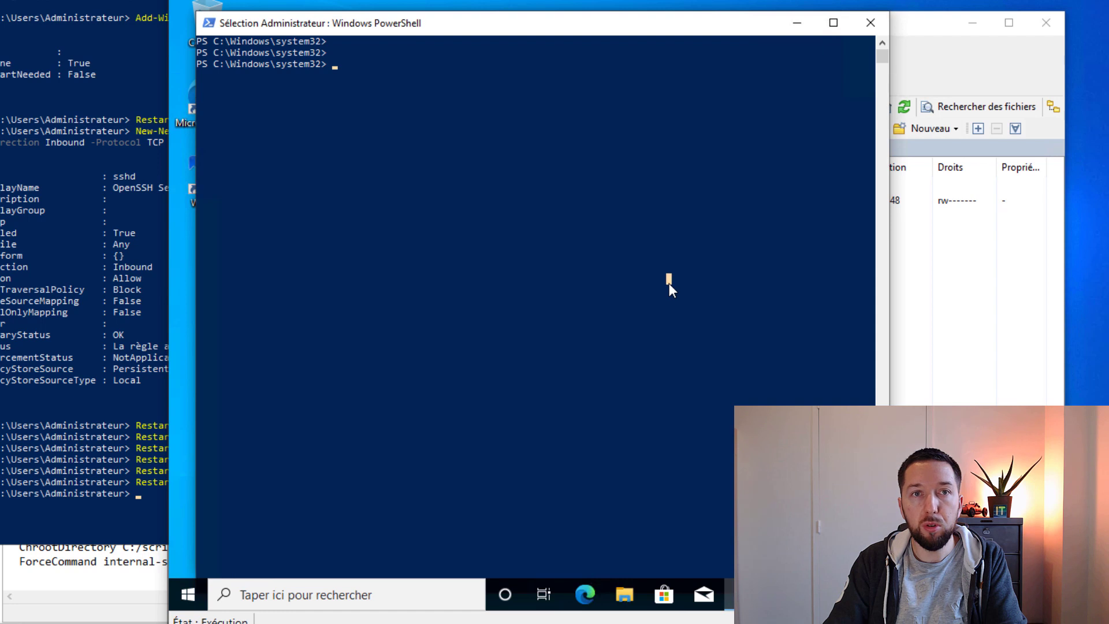
{"action": "key", "text": "Up"}
{"action": "key", "text": "Up"}
{"action": "key", "text": "Up"}
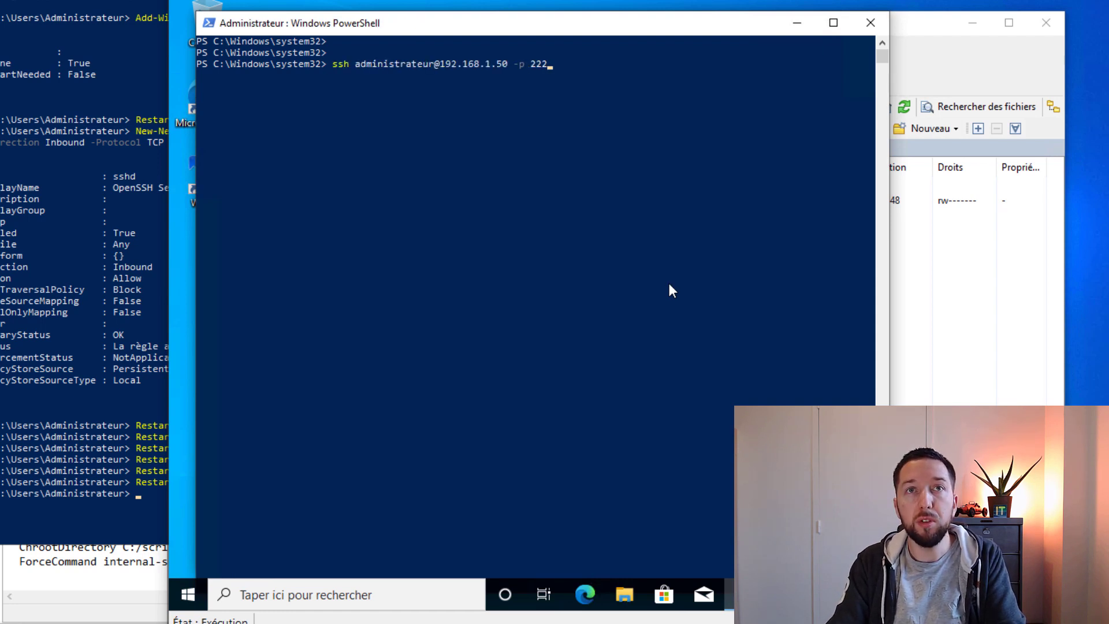
{"action": "key", "text": "Return"}
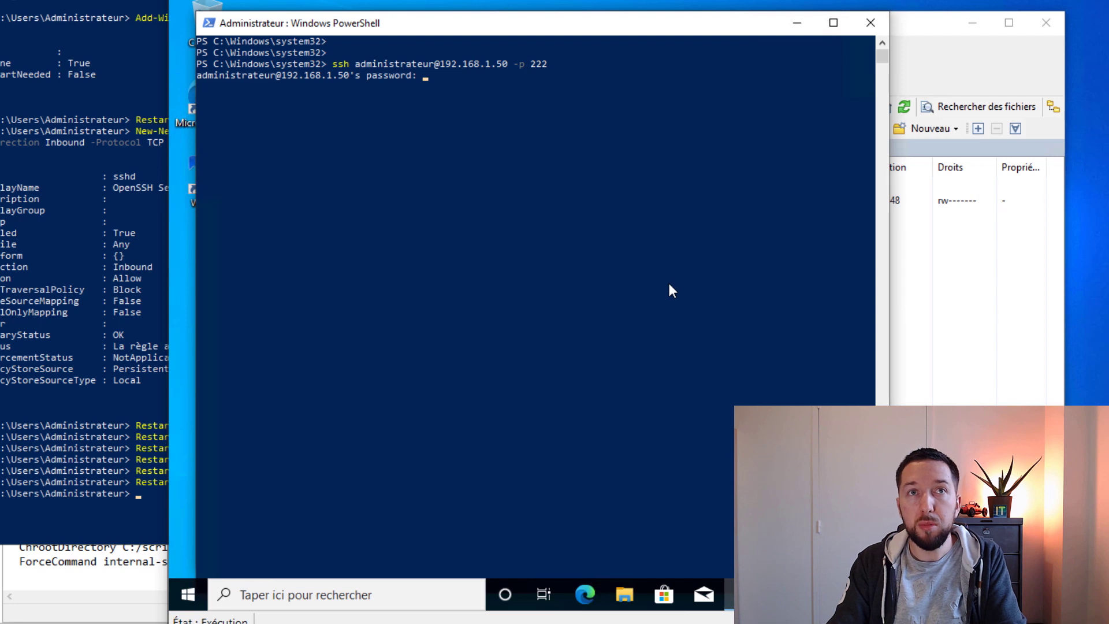
{"action": "key", "text": "Return"}
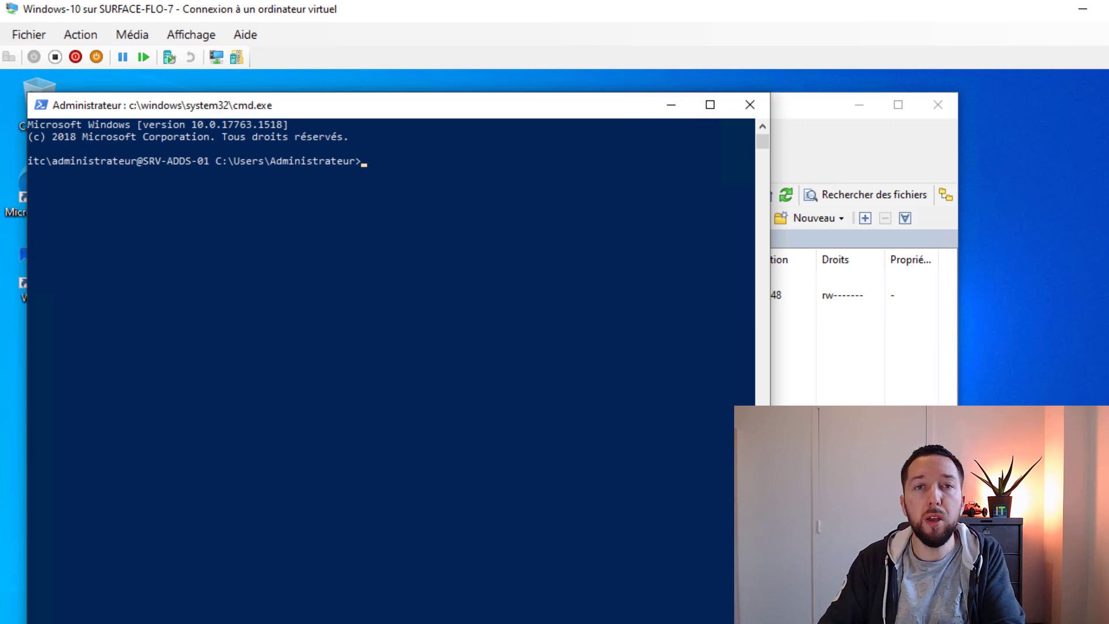
Step: Exit the administrateur SSH session and return to the client's local PowerShell prompt
{"action": "left_click", "coordinate": [416, 227]}
{"action": "type", "text": "exit"}
{"action": "key", "text": "Return"}
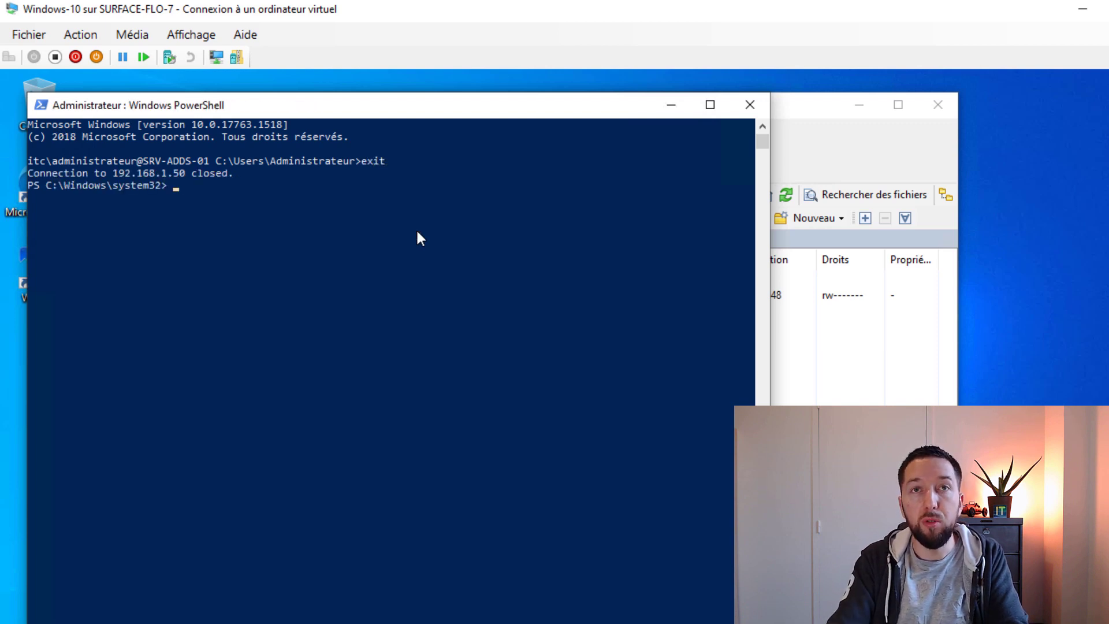
{"action": "key", "text": "Return"}
Step: Try to open an SSH session to 192.168.1.50 on port 222 with the restricted user's account, entering its password, and highlight the server's response
{"action": "key", "text": "Up"}
{"action": "key", "text": "Up"}
{"action": "key", "text": "Up"}
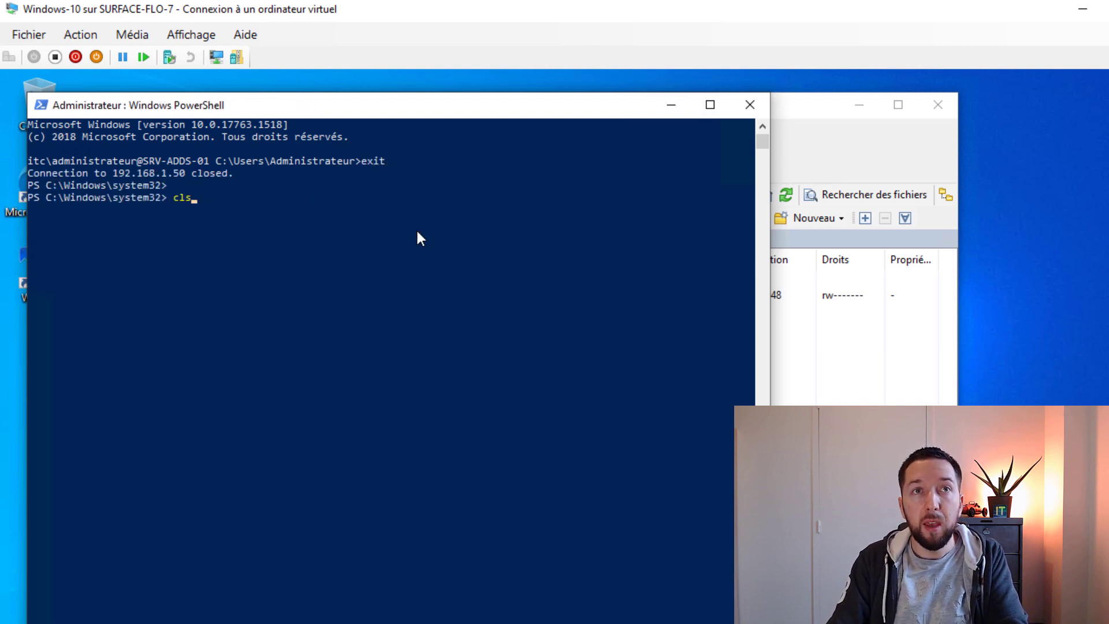
{"action": "key", "text": "Return"}
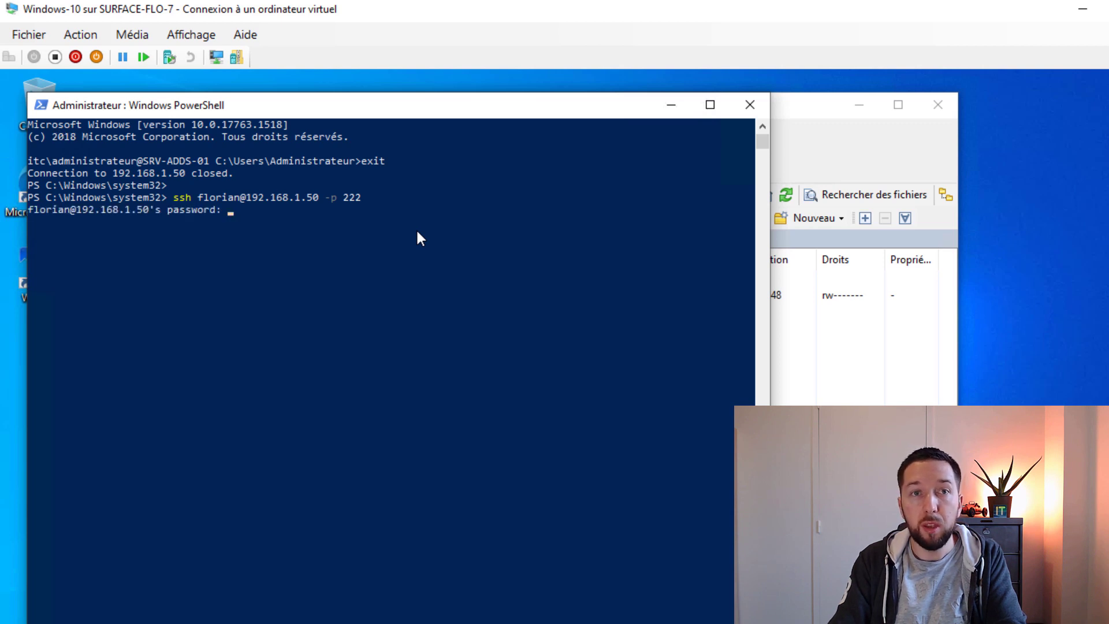
{"action": "key", "text": "Return"}
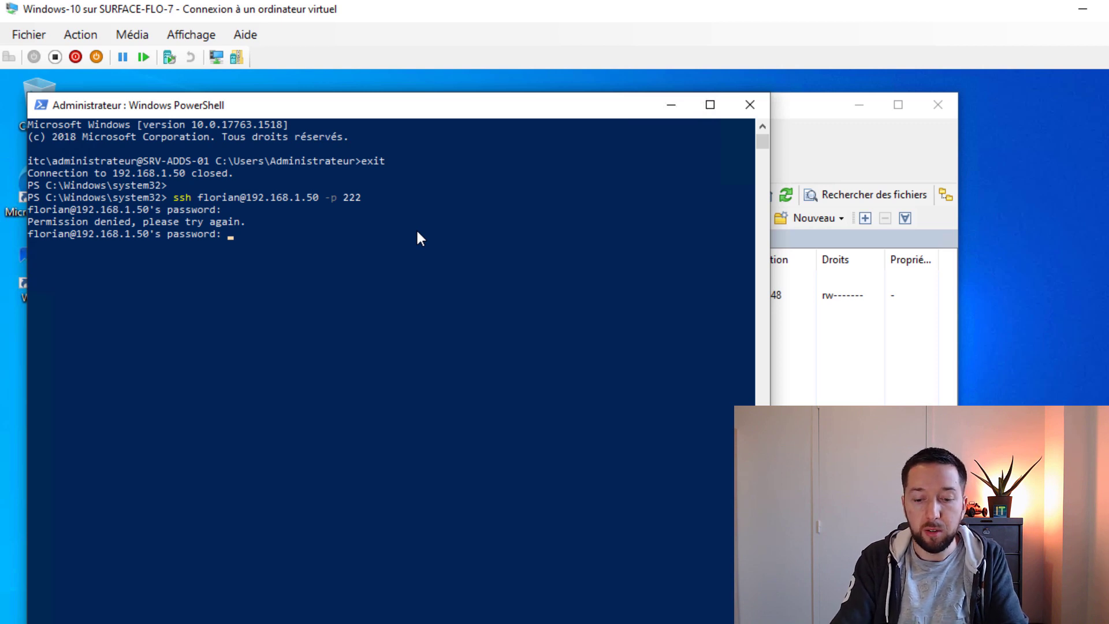
{"action": "key", "text": "Return"}
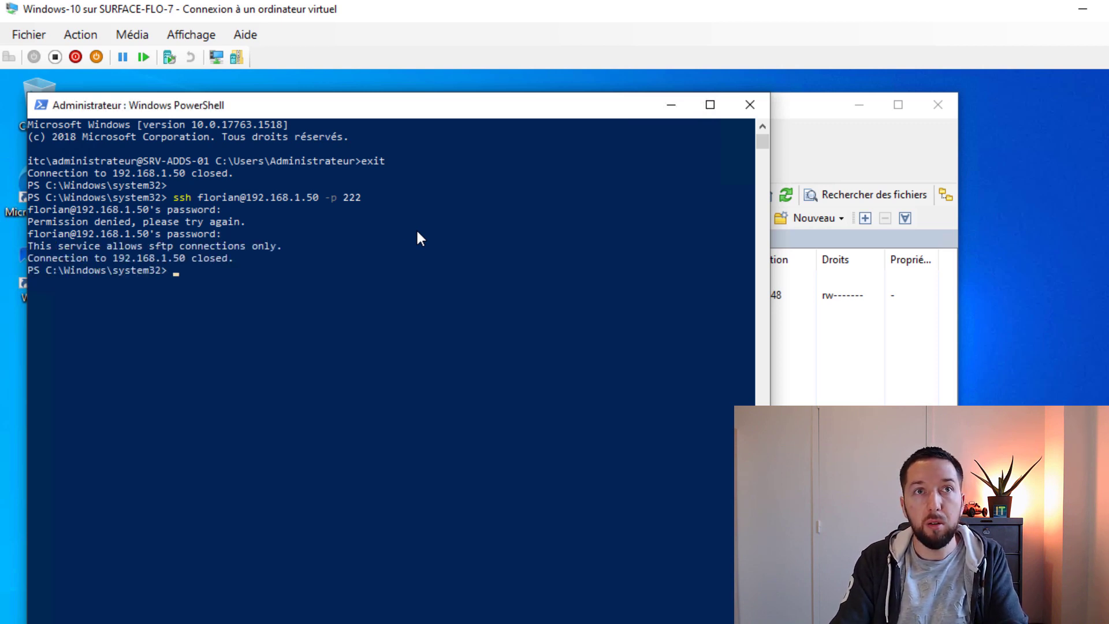
{"action": "left_click_drag", "start_coordinate": [37, 247], "coordinate": [289, 244]}
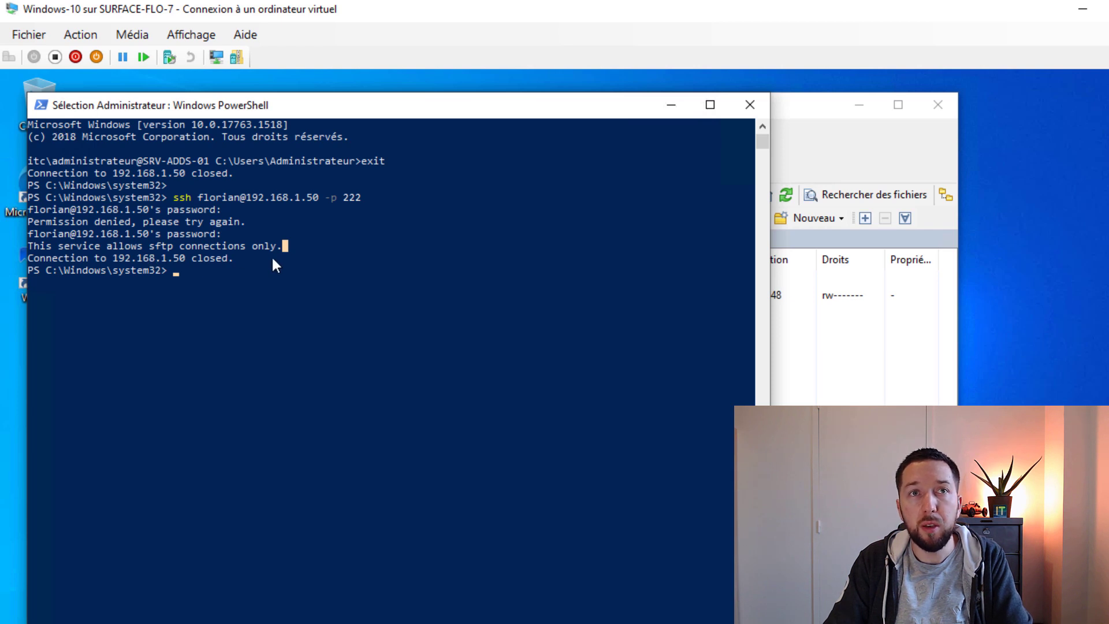
Step: In WinSCP, open a new SFTP session to 192.168.1.50 on port 222 with the restricted user's name and password, and try opening the parent directory
{"action": "left_click", "coordinate": [839, 414]}
{"action": "left_click", "coordinate": [492, 175]}
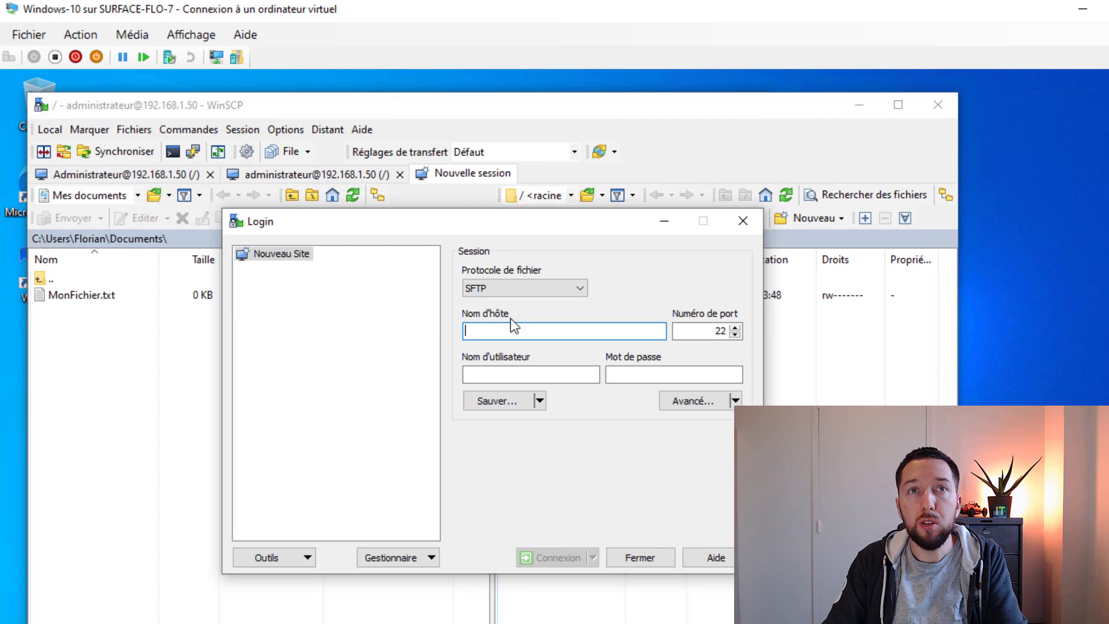
{"action": "type", "text": "192.168"}
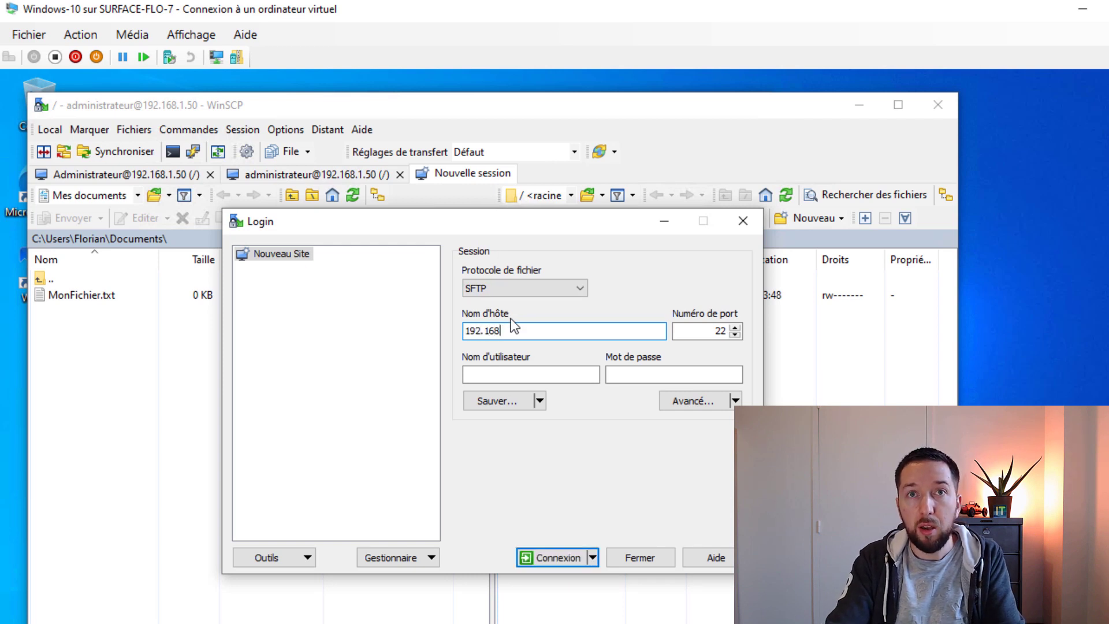
{"action": "type", "text": ".1.50"}
{"action": "key", "text": "Tab"}
{"action": "type", "text": "1"}
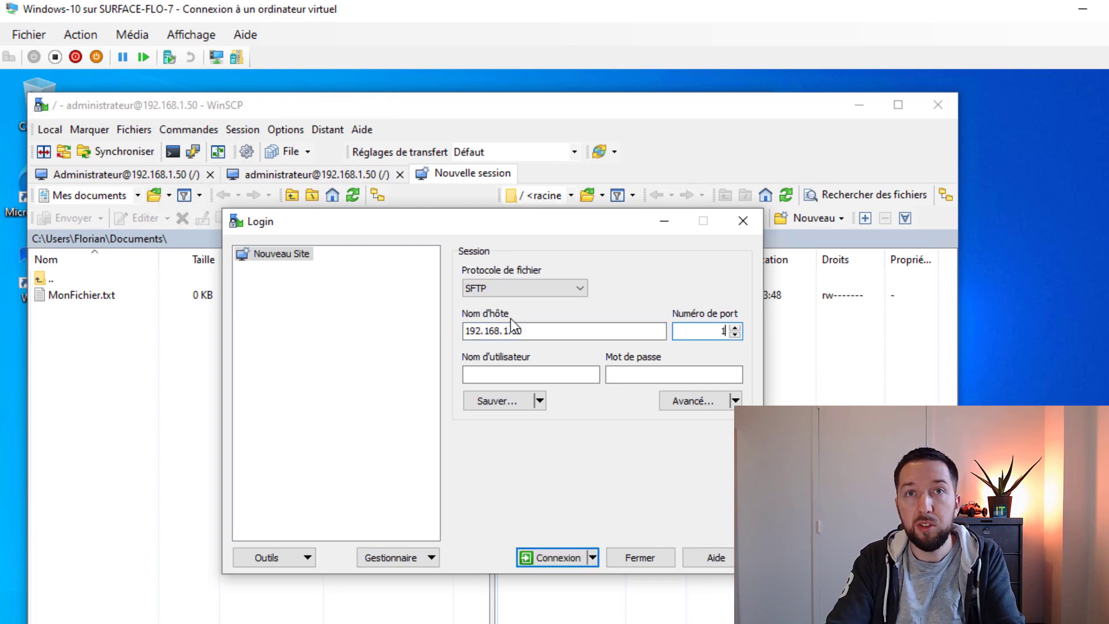
{"action": "type", "text": "22"}
{"action": "key", "text": "Tab"}
{"action": "type", "text": "fl"}
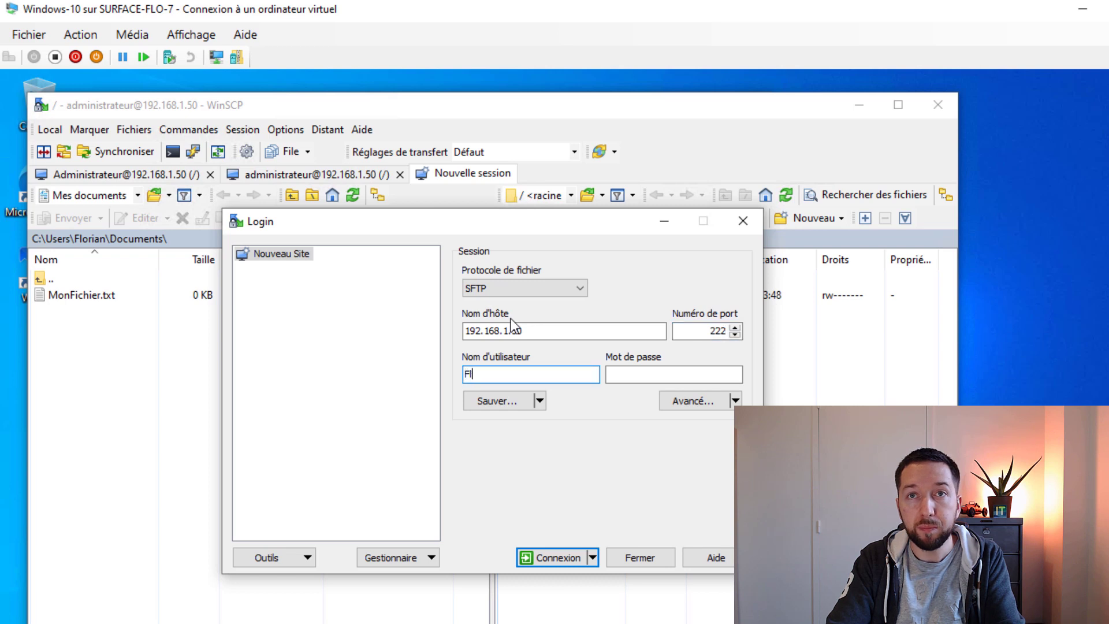
{"action": "type", "text": "orian"}
{"action": "key", "text": "Tab"}
{"action": "type", "text": "•••••••••"}
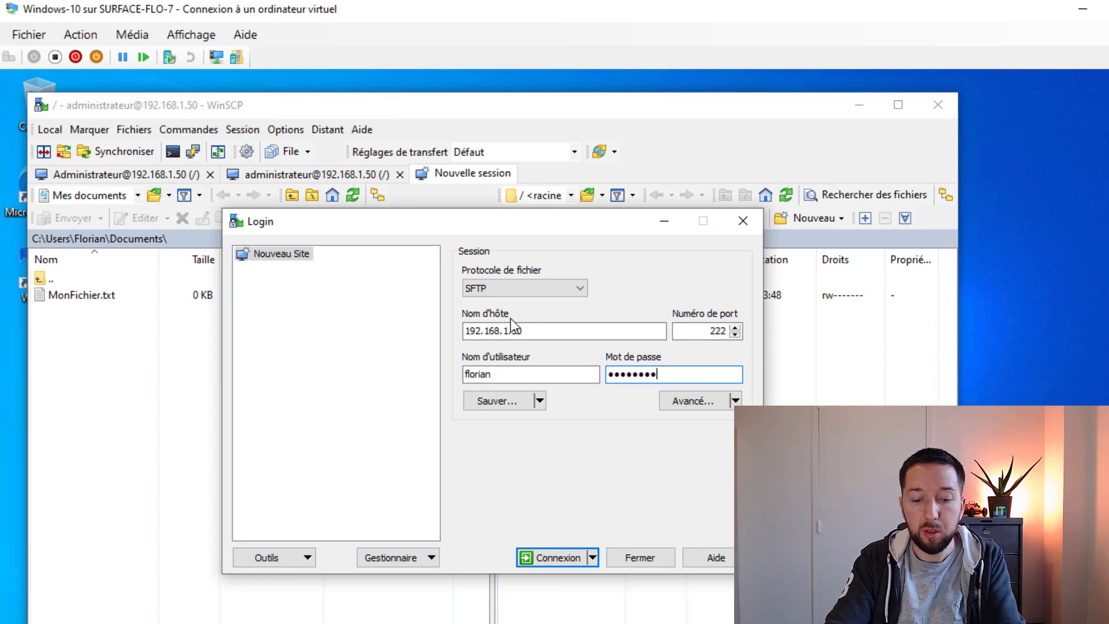
{"action": "key", "text": "Return"}
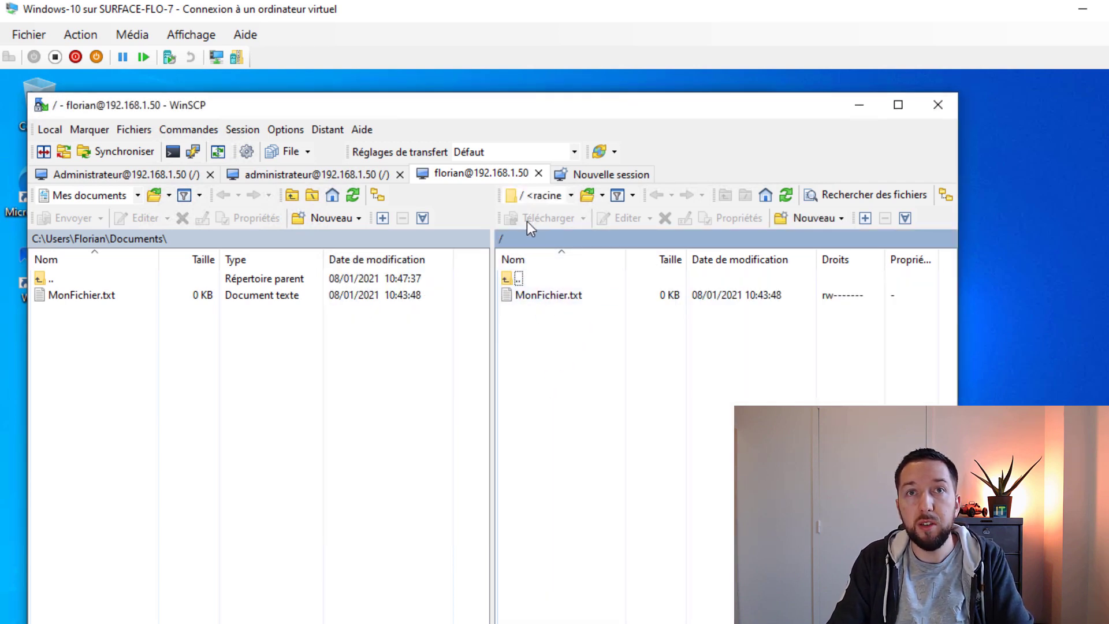
{"action": "double_click", "coordinate": [516, 279]}
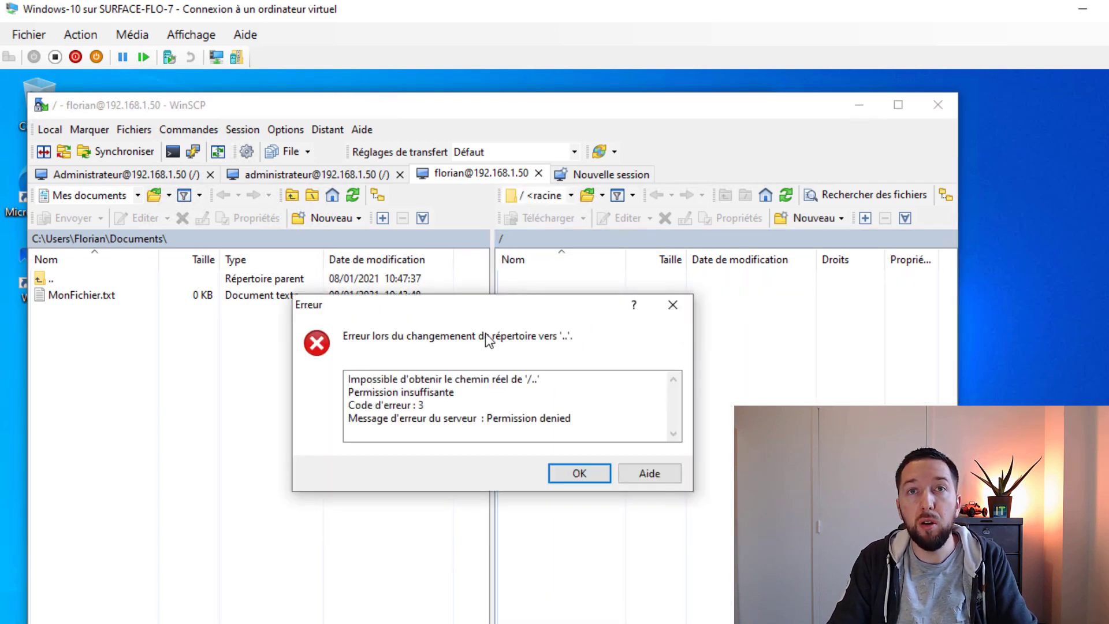
{"action": "left_click", "coordinate": [578, 467]}
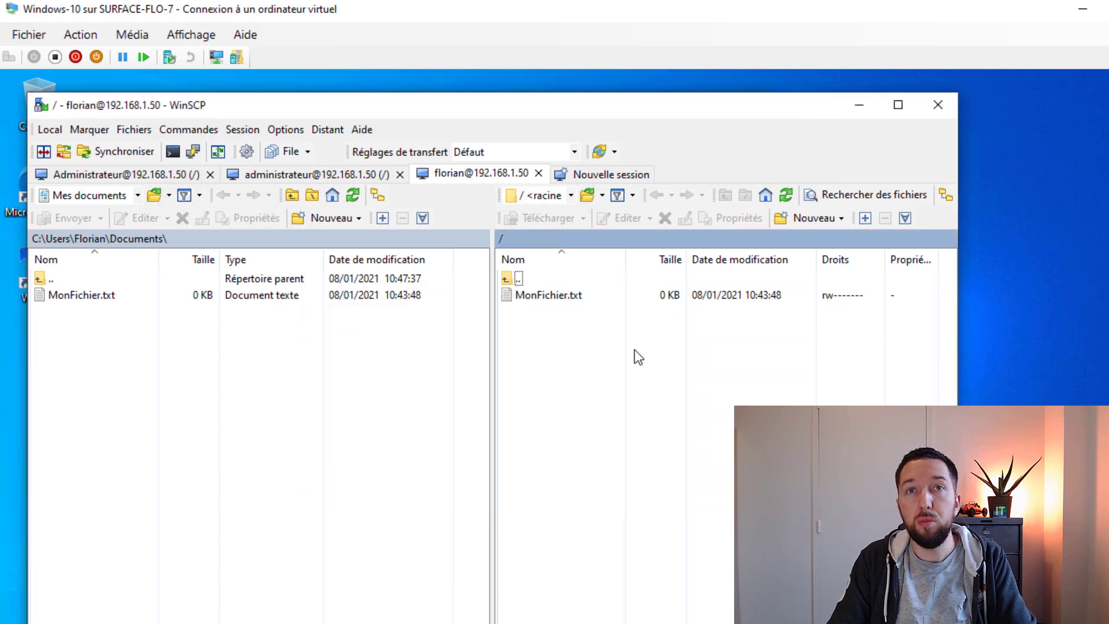